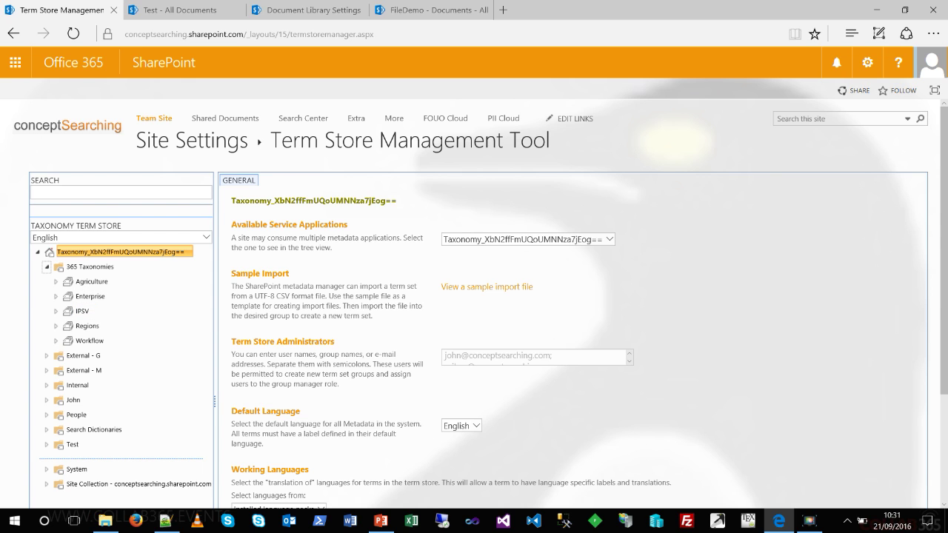
Step: Examine the Regions and IPSV term sets under 365 Taxonomies, leaving the group collapsed
{"action": "left_click", "coordinate": [56, 326]}
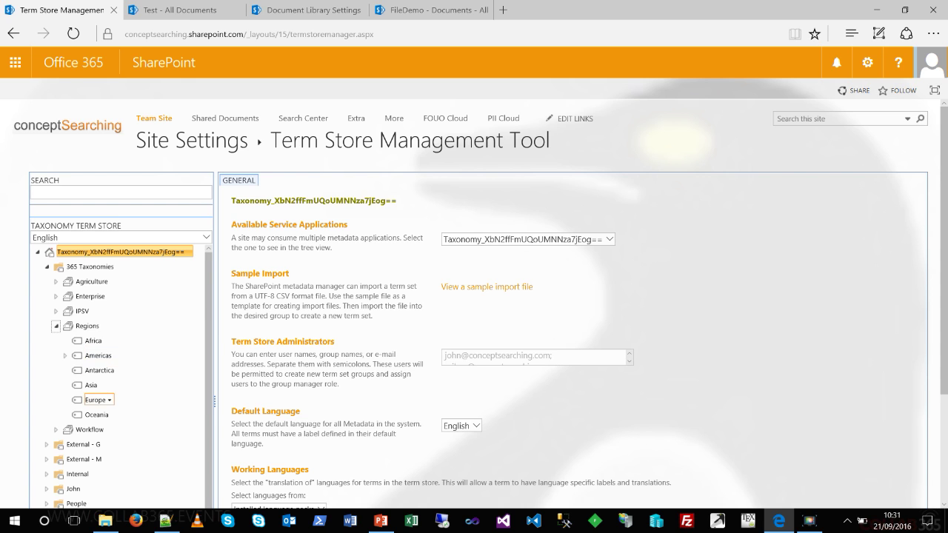
{"action": "left_click", "coordinate": [55, 326]}
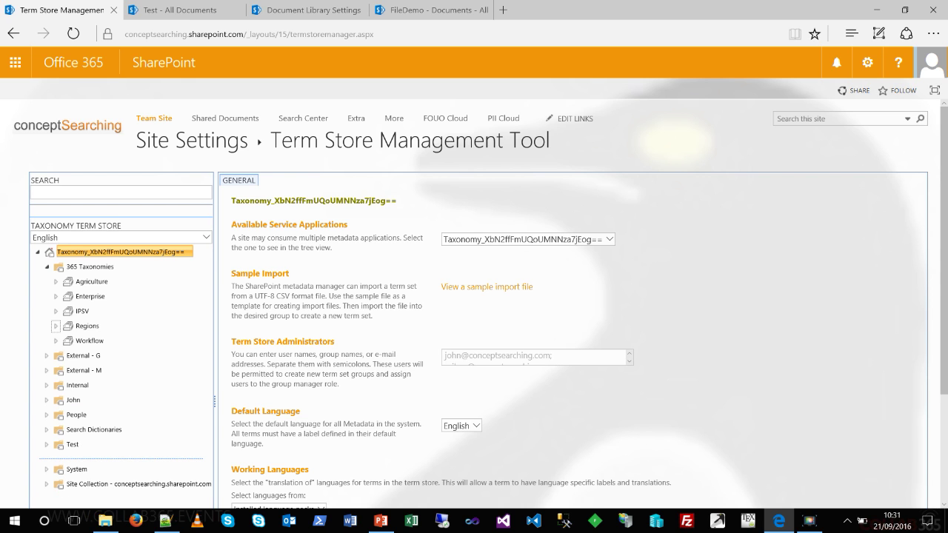
{"action": "left_click", "coordinate": [56, 311]}
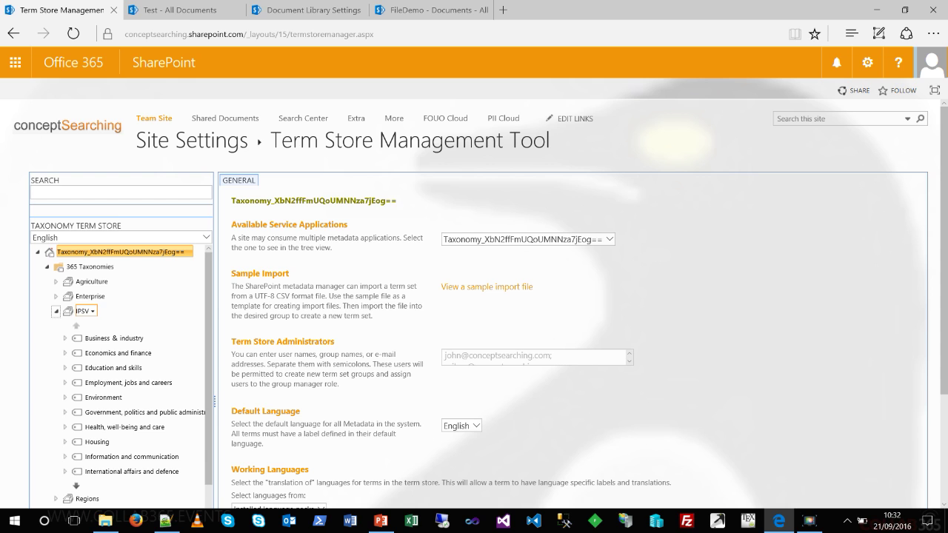
{"action": "left_click", "coordinate": [55, 311]}
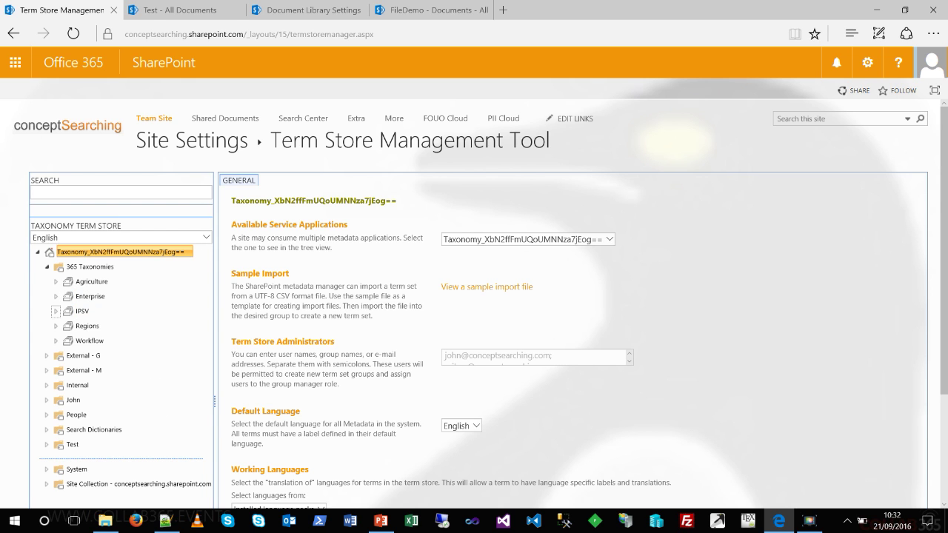
{"action": "left_click", "coordinate": [46, 267]}
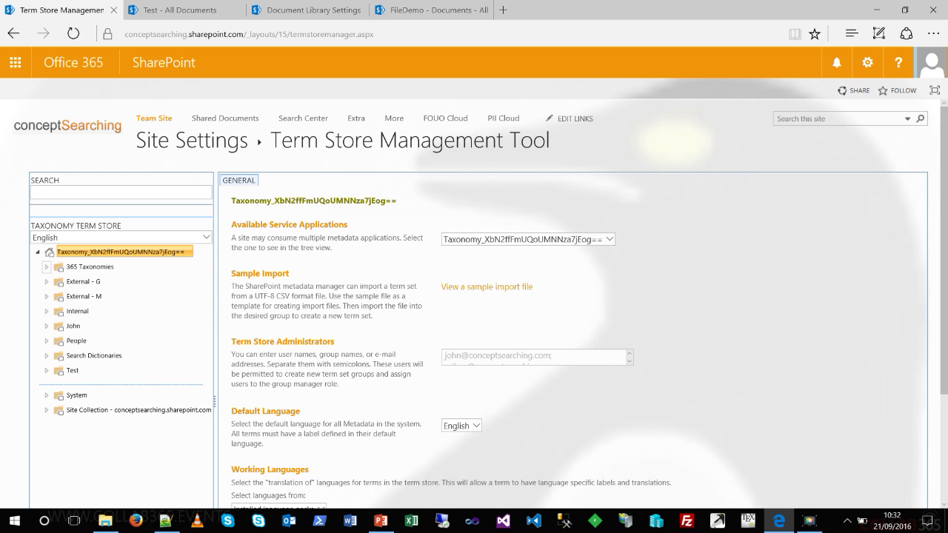
Step: Create a new term group named Demo in the taxonomy term store
{"action": "left_click", "coordinate": [188, 252]}
{"action": "left_click", "coordinate": [226, 262]}
{"action": "type", "text": "Demo"}
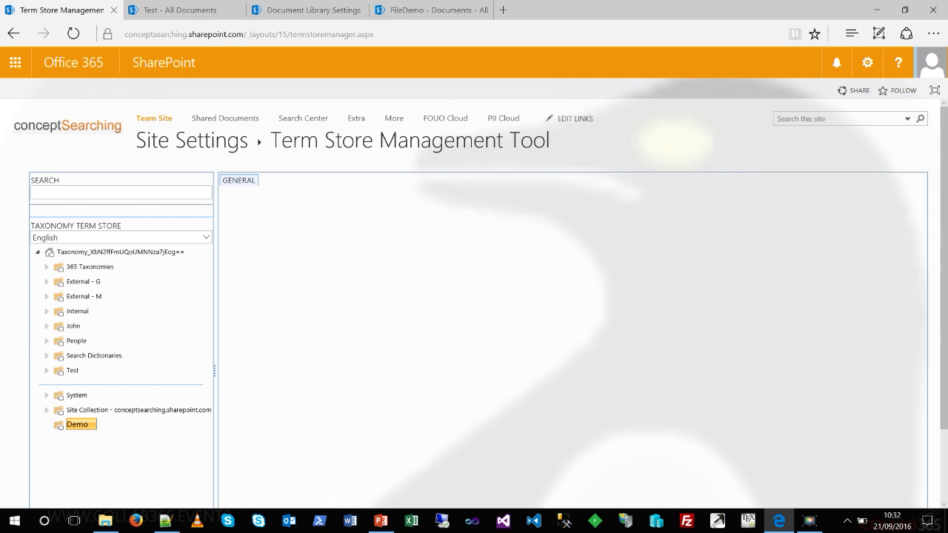
{"action": "key", "text": "Return"}
Step: Create a term set named Time Type in the Demo group
{"action": "left_click", "coordinate": [92, 424]}
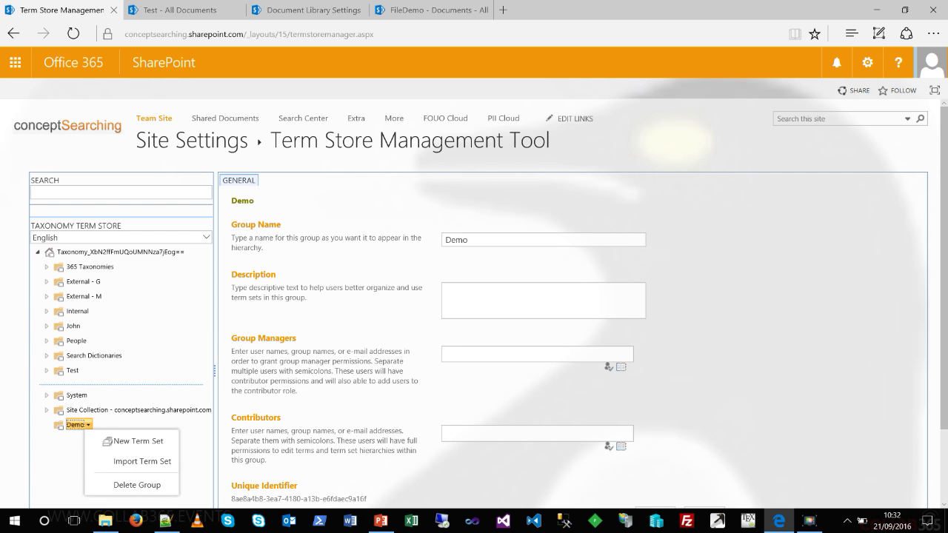
{"action": "left_click", "coordinate": [110, 440]}
{"action": "type", "text": "Time Type"}
{"action": "key", "text": "Return"}
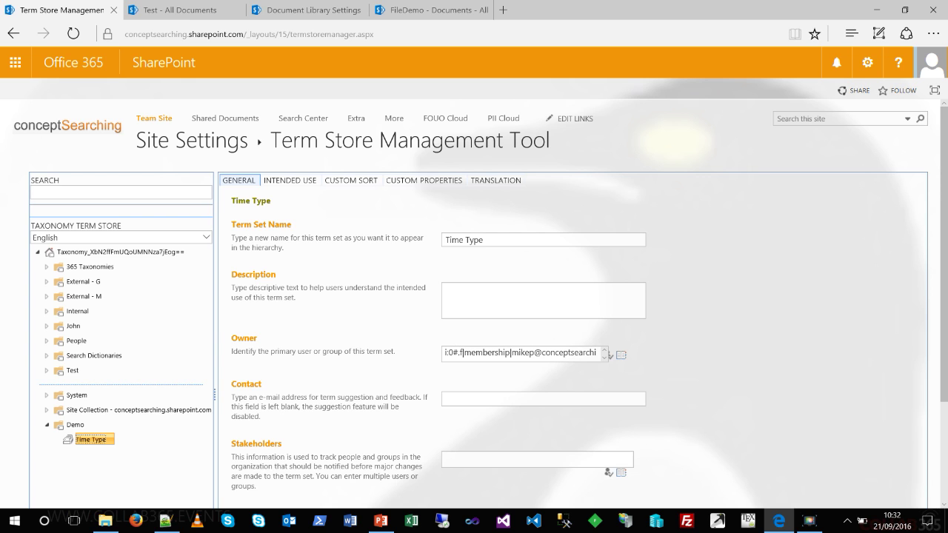
Step: Add the terms Work, Sport and Free time to the Time Type term set
{"action": "left_click", "coordinate": [110, 440]}
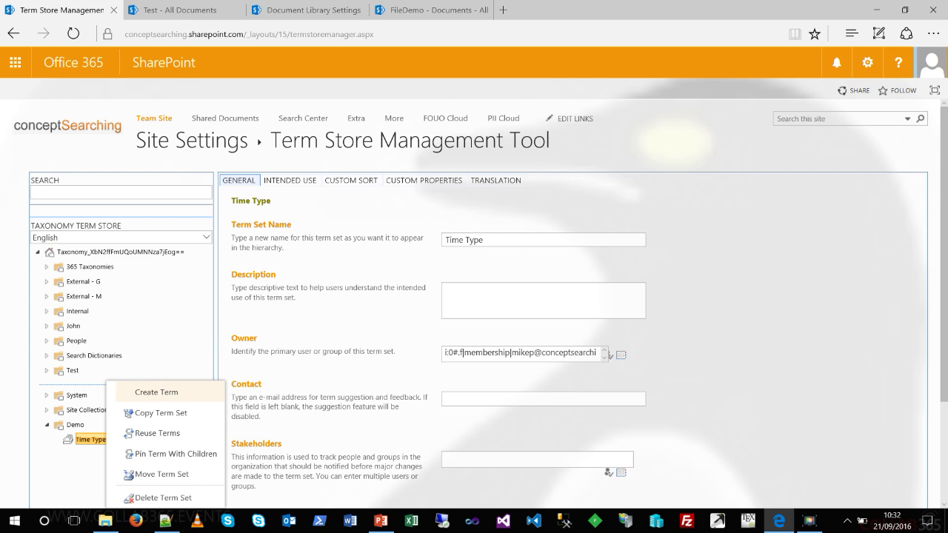
{"action": "left_click", "coordinate": [155, 392]}
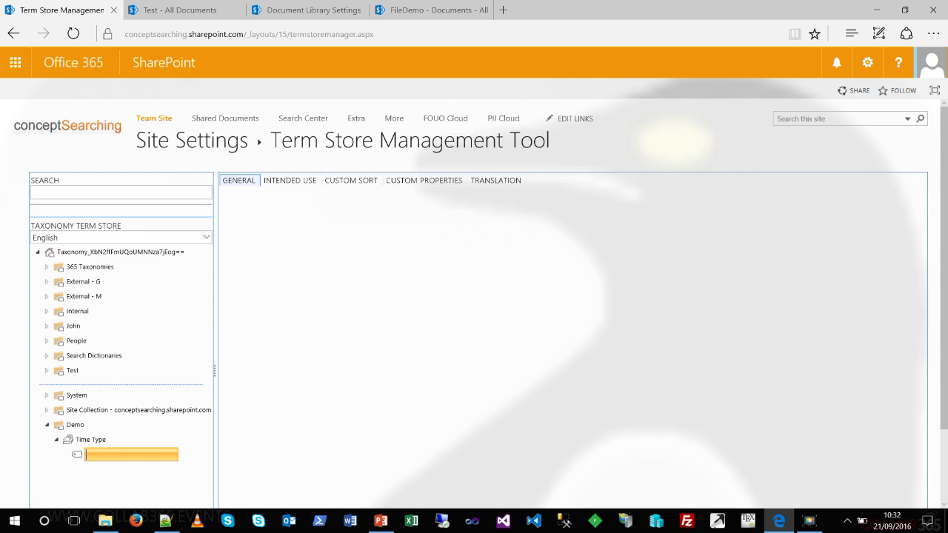
{"action": "type", "text": "Work"}
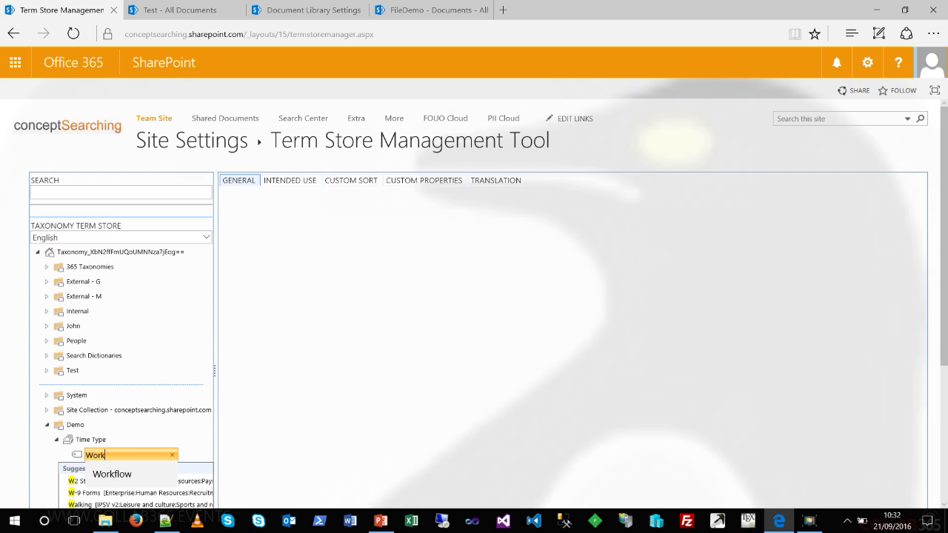
{"action": "key", "text": "Return"}
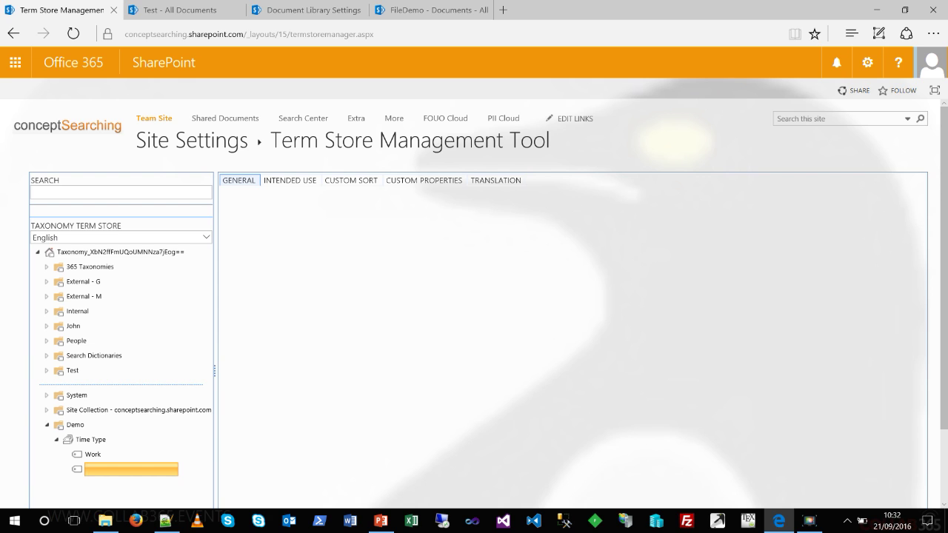
{"action": "type", "text": "Sport"}
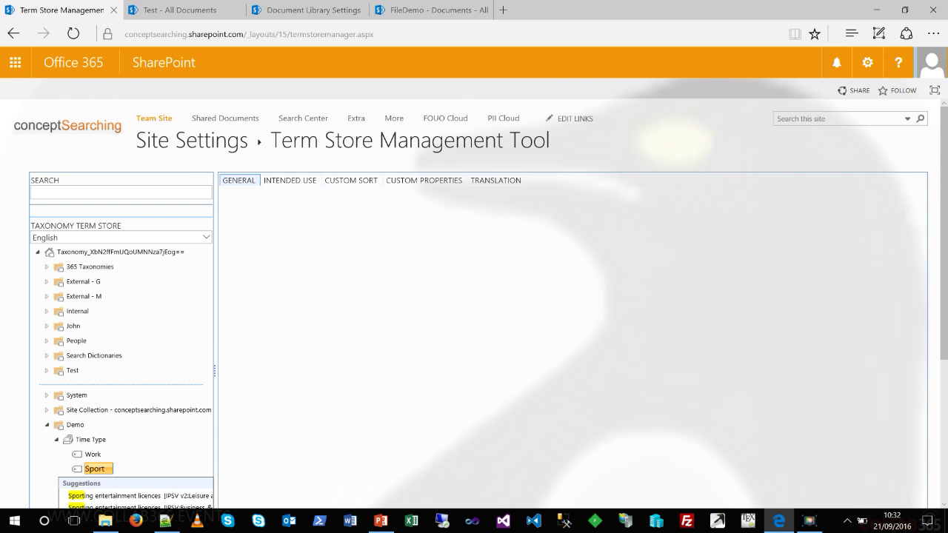
{"action": "key", "text": "Return"}
{"action": "type", "text": "Free time"}
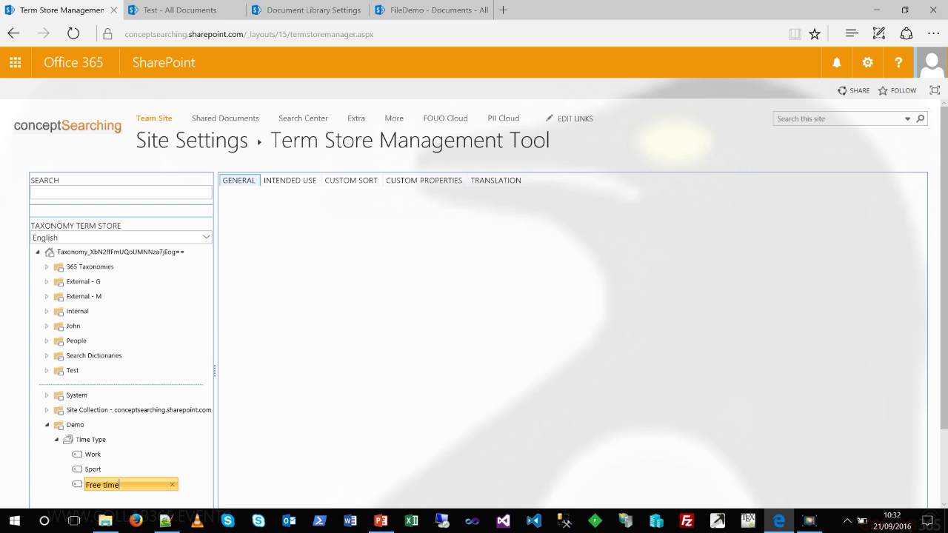
{"action": "key", "text": "Return"}
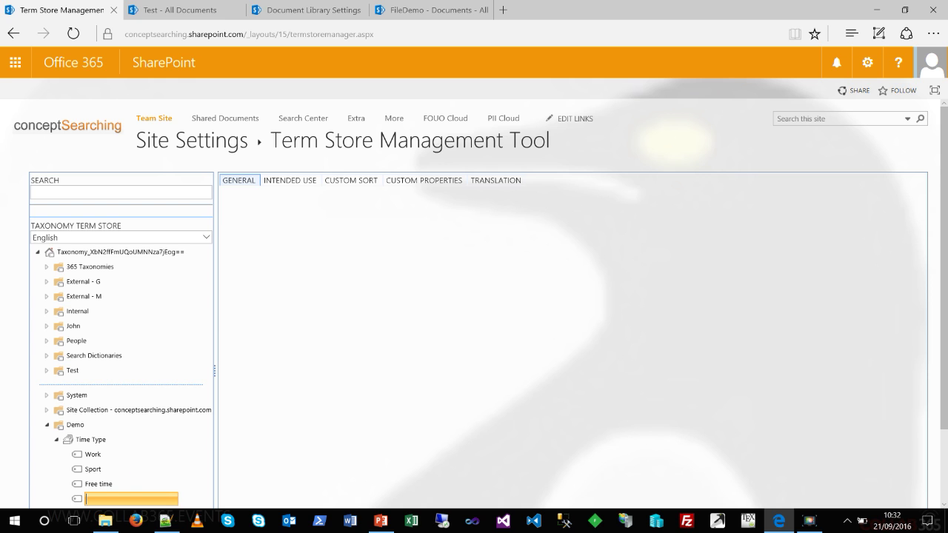
Step: Review the general settings and custom properties of the Work term
{"action": "left_click", "coordinate": [92, 454]}
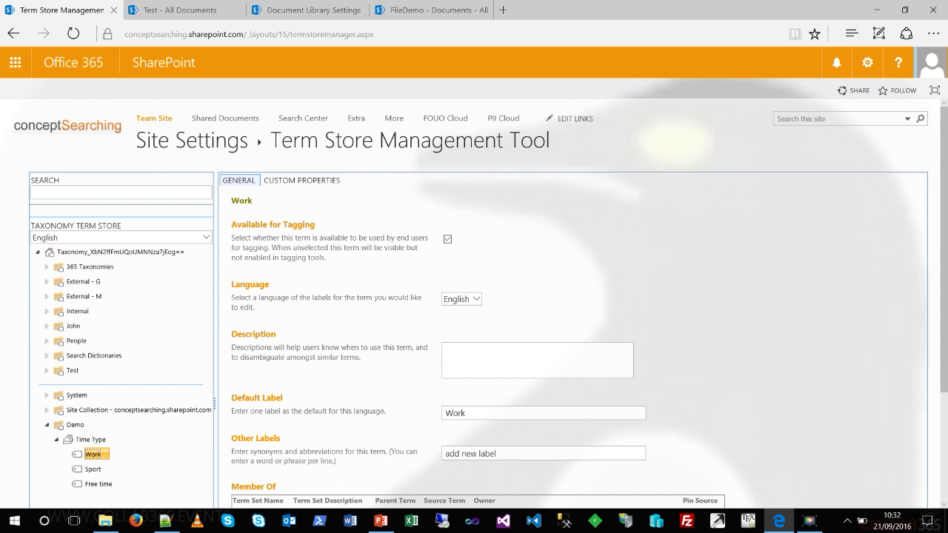
{"action": "left_click", "coordinate": [301, 180]}
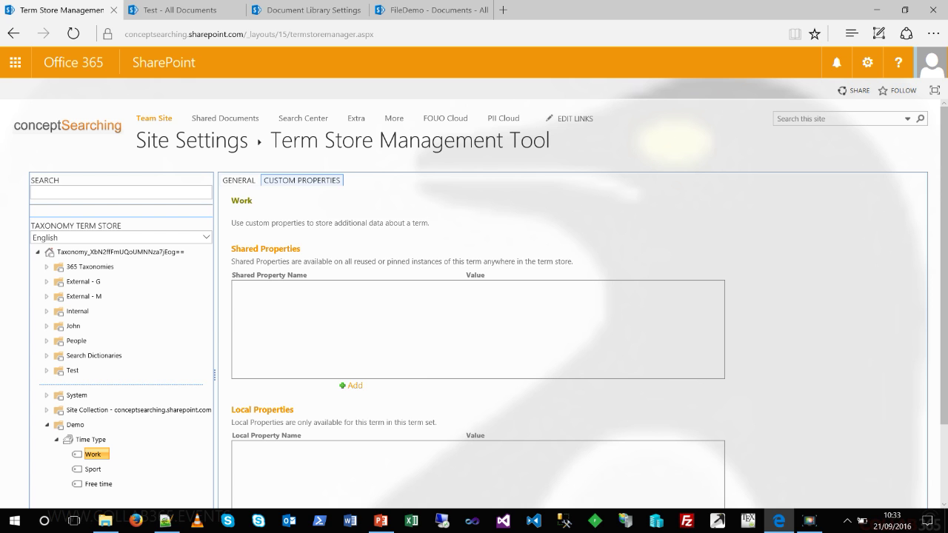
{"action": "left_click", "coordinate": [239, 180]}
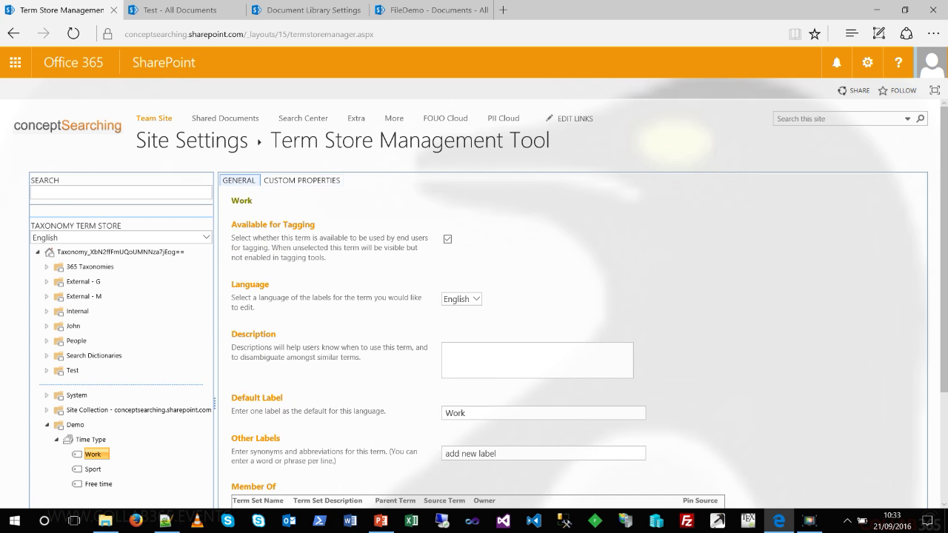
Step: Give the Work term the French default label Travail and save the term
{"action": "scroll", "coordinate": [474, 297], "scroll_direction": "down", "scroll_amount": 2}
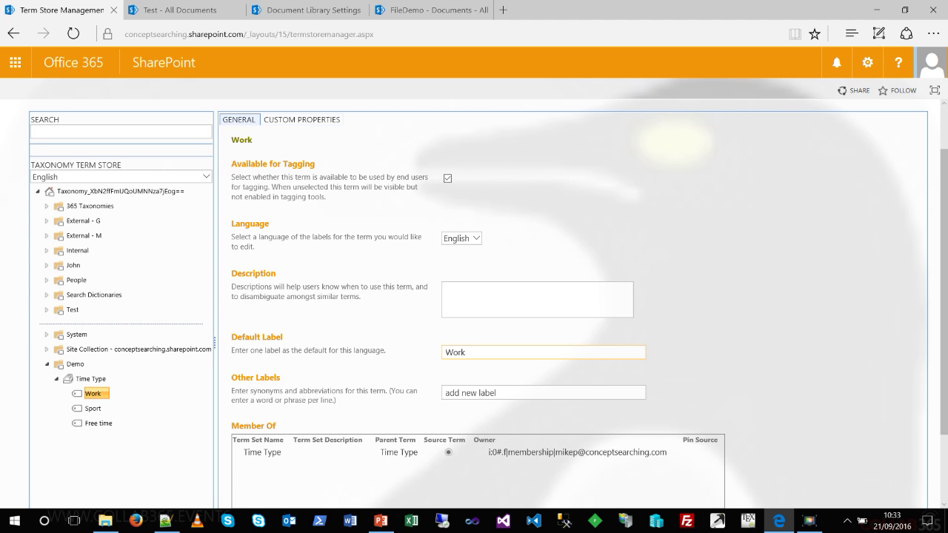
{"action": "left_click", "coordinate": [475, 237]}
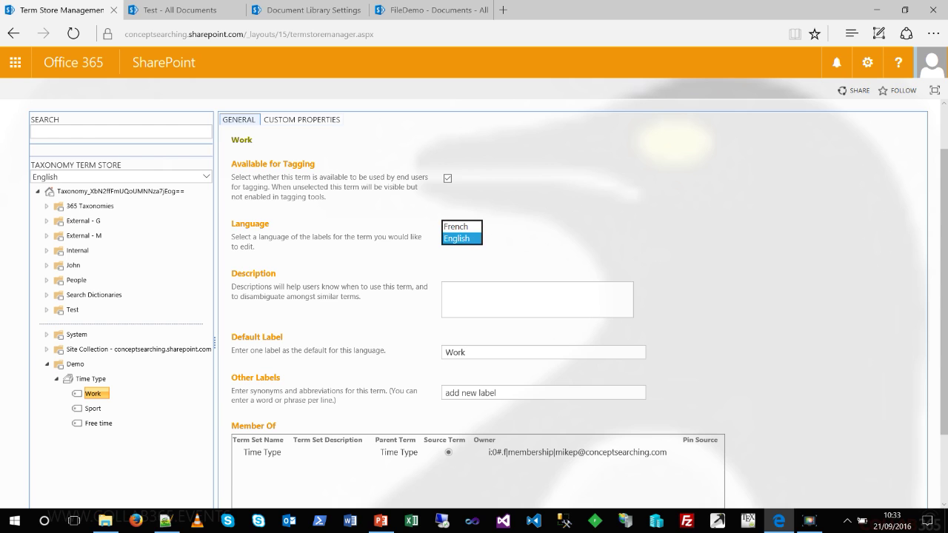
{"action": "key", "text": "Up"}
{"action": "key", "text": "Return"}
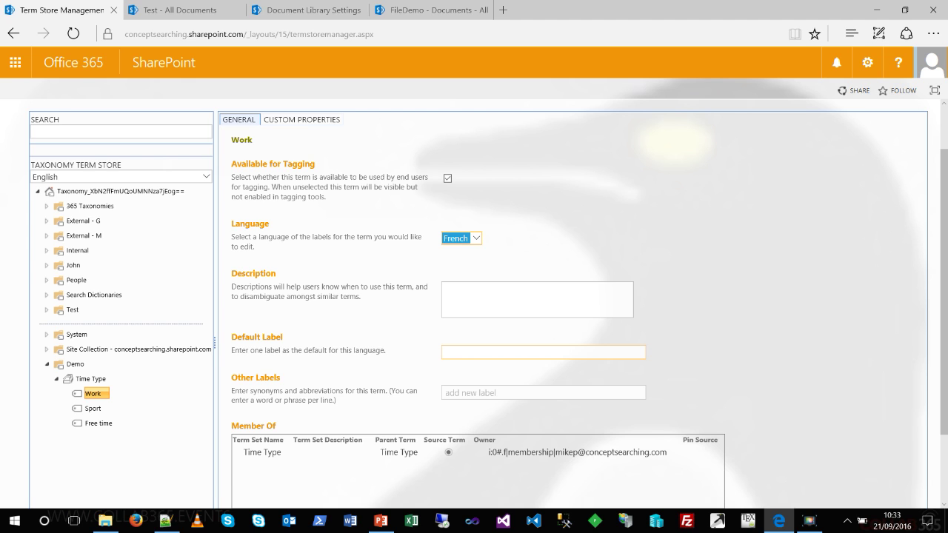
{"action": "left_click", "coordinate": [519, 352]}
{"action": "type", "text": "Travial"}
{"action": "key", "text": "BackSpace"}
{"action": "key", "text": "BackSpace"}
{"action": "key", "text": "BackSpace"}
{"action": "type", "text": "ail"}
{"action": "scroll", "coordinate": [571, 296], "scroll_direction": "down", "scroll_amount": 2}
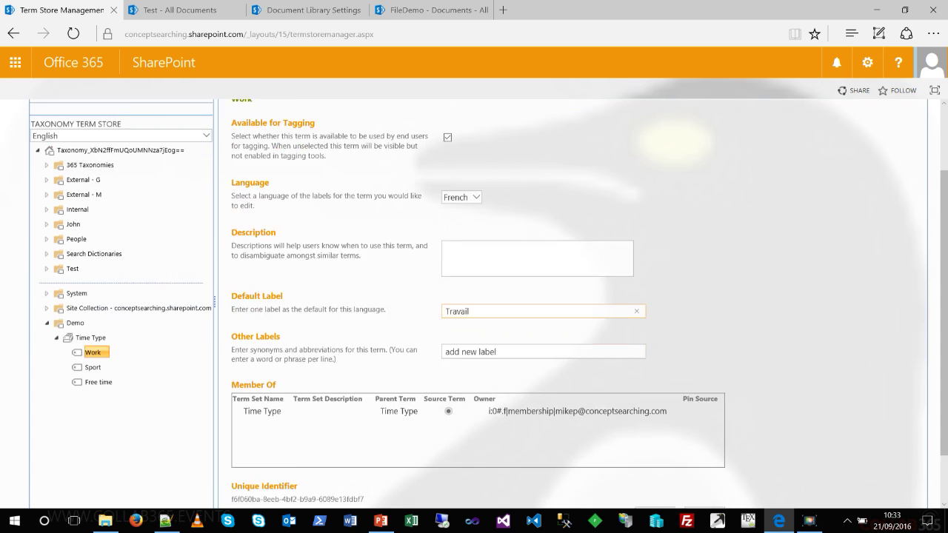
{"action": "left_click", "coordinate": [655, 463]}
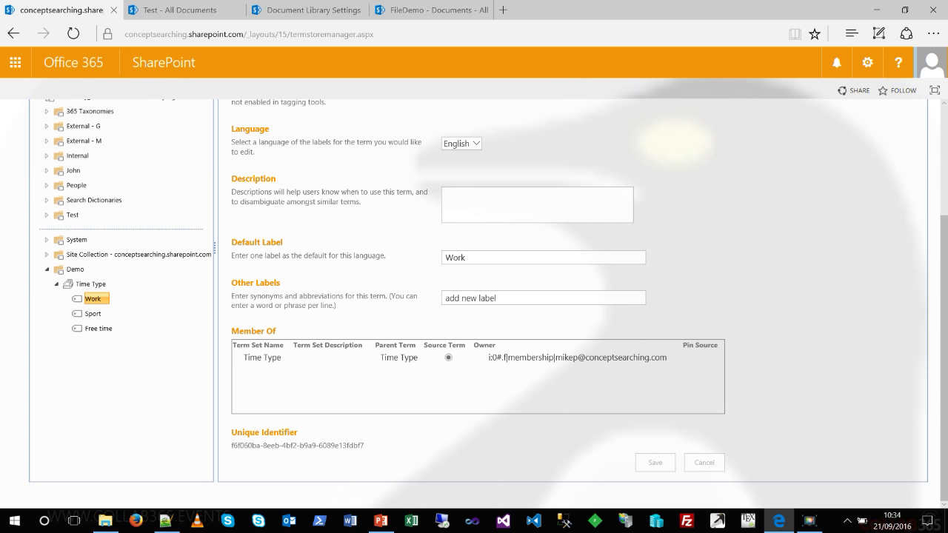
Step: Expand the 365 Taxonomies group and its IPSV term set to view the top-level terms
{"action": "scroll", "coordinate": [489, 296], "scroll_direction": "up", "scroll_amount": 3}
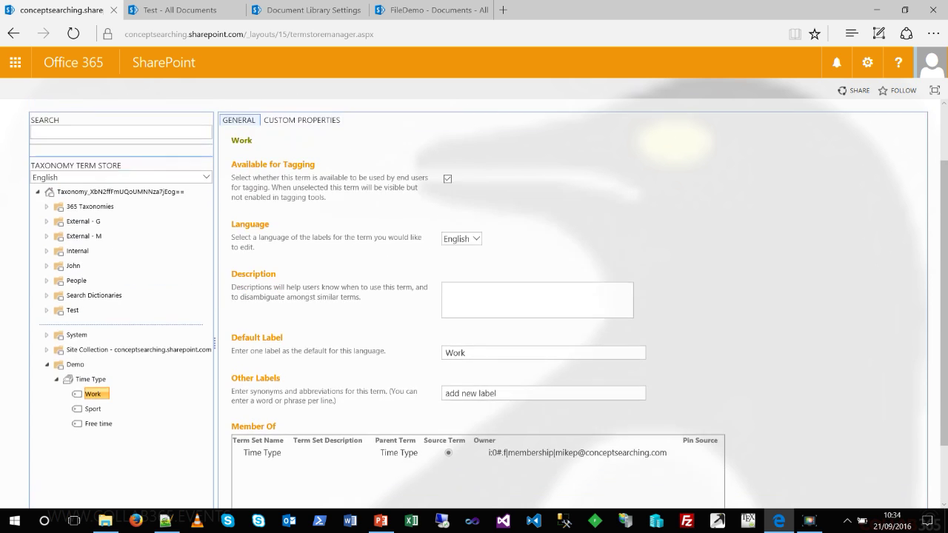
{"action": "left_click", "coordinate": [47, 233]}
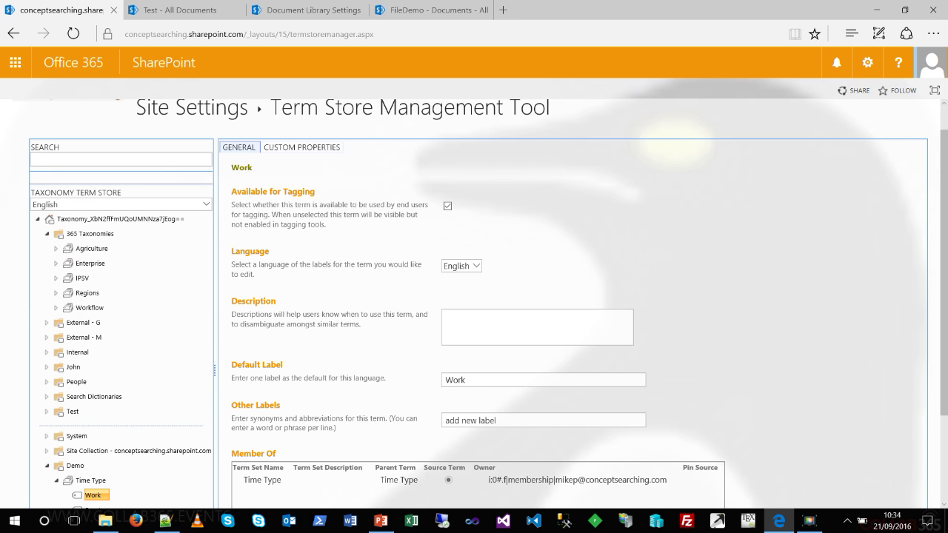
{"action": "left_click", "coordinate": [55, 278]}
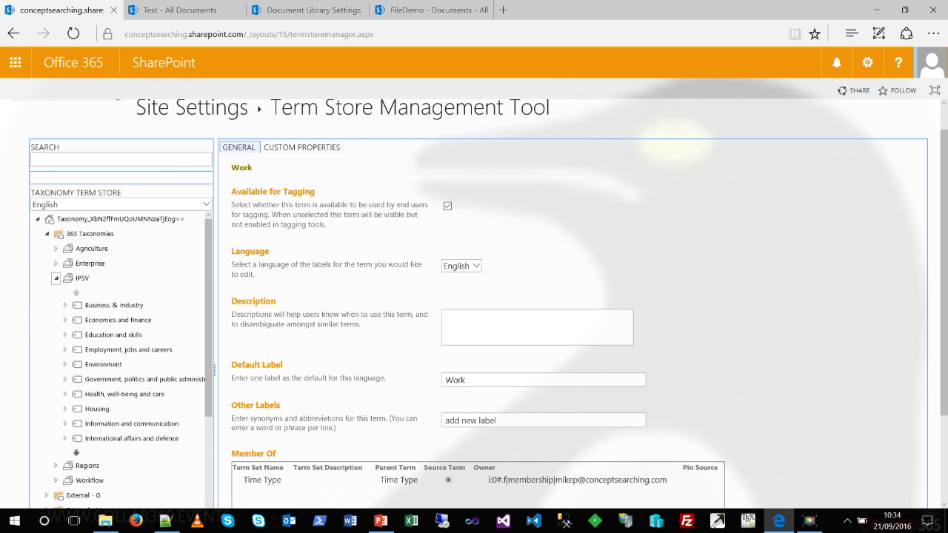
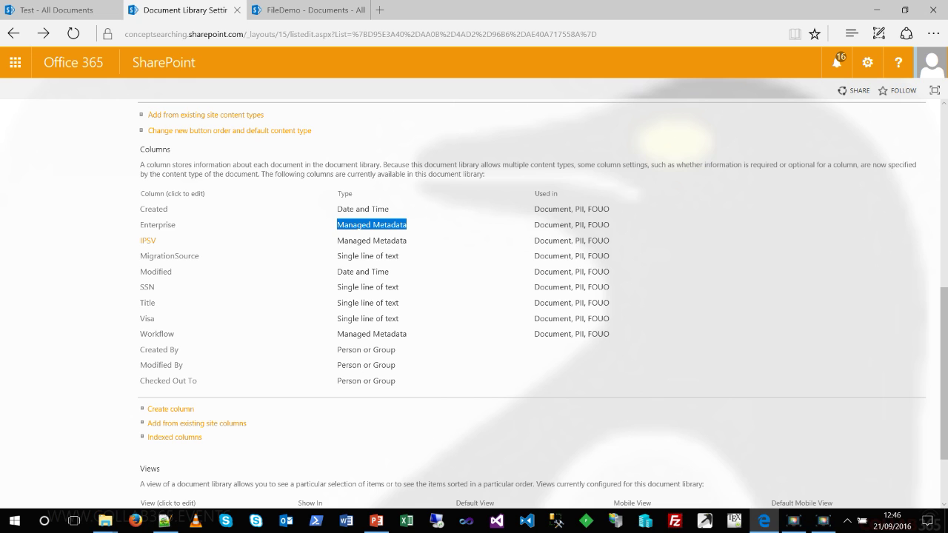
Step: Open the library's IPSV managed metadata column and examine its name, multiple-value and term set settings
{"action": "left_click", "coordinate": [148, 240]}
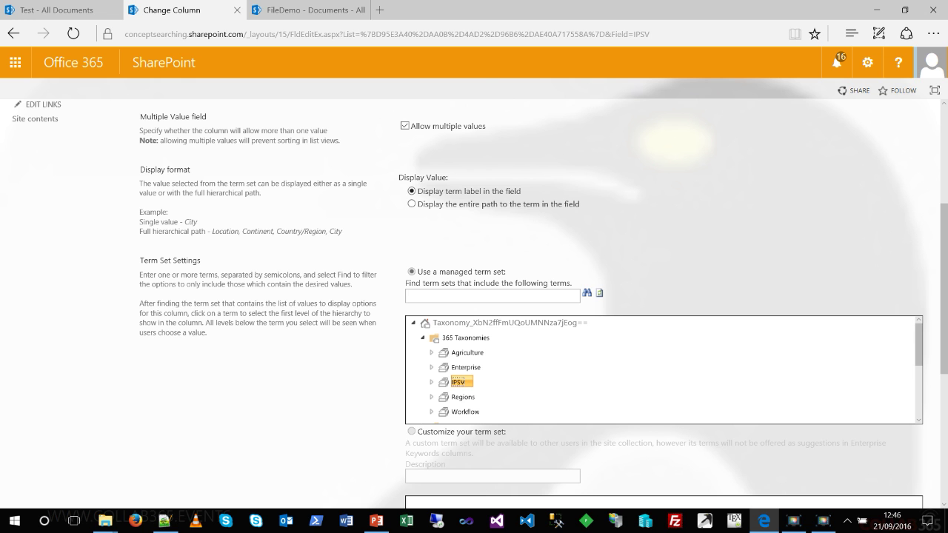
{"action": "scroll", "coordinate": [519, 296], "scroll_direction": "up", "scroll_amount": 3}
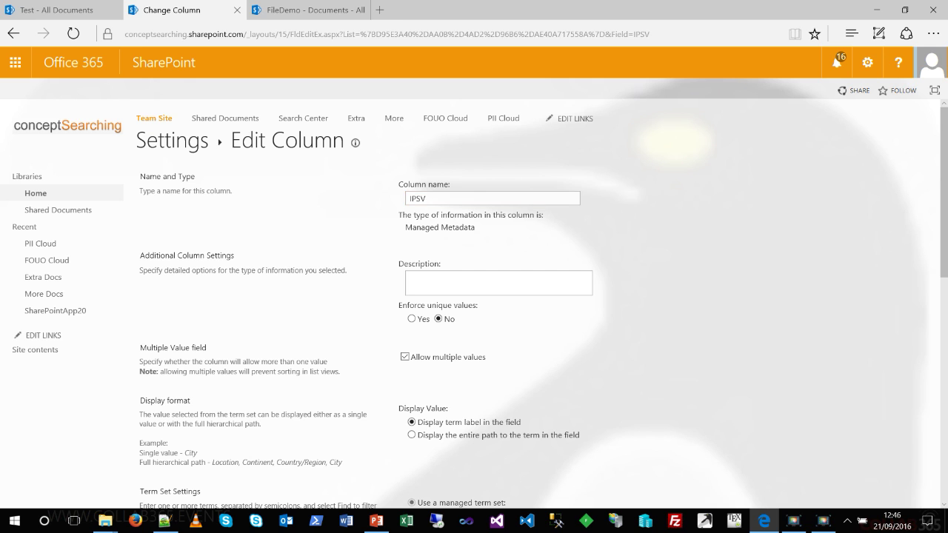
{"action": "double_click", "coordinate": [417, 198]}
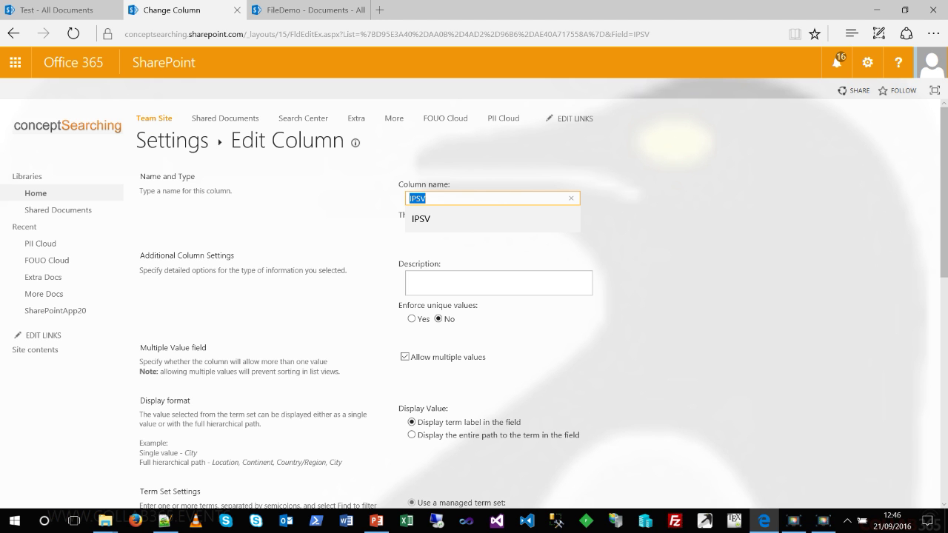
{"action": "triple_click", "coordinate": [447, 357]}
{"action": "scroll", "coordinate": [448, 358], "scroll_direction": "down", "scroll_amount": 2}
{"action": "scroll", "coordinate": [465, 399], "scroll_direction": "down", "scroll_amount": 2}
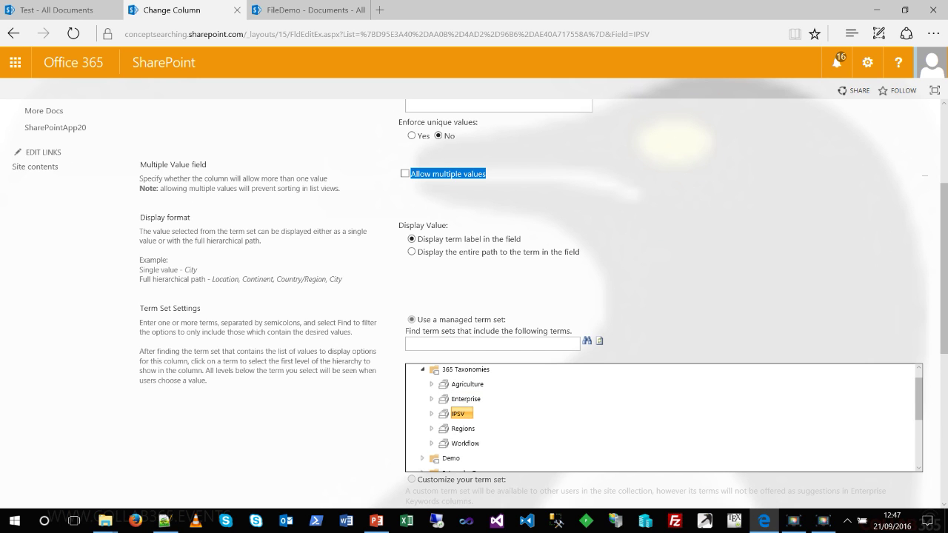
Step: Refresh the Test folder of Shared Documents and upload the sample documents into it from File Explorer
{"action": "left_click", "coordinate": [59, 9]}
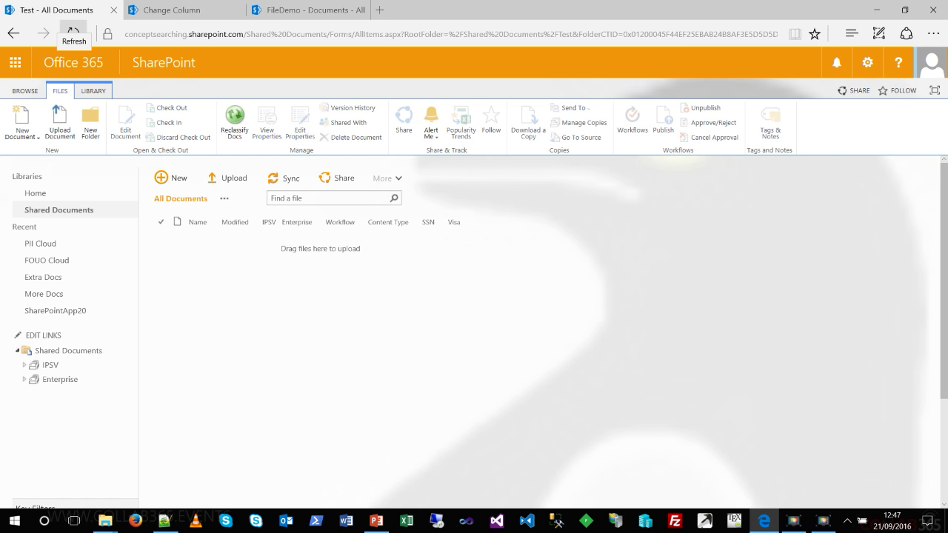
{"action": "left_click", "coordinate": [73, 34]}
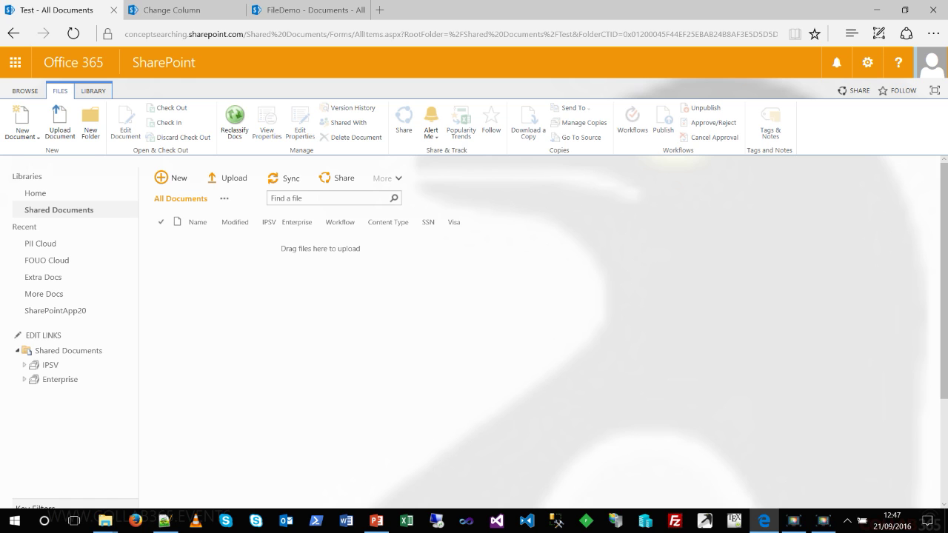
{"action": "left_click", "coordinate": [105, 521]}
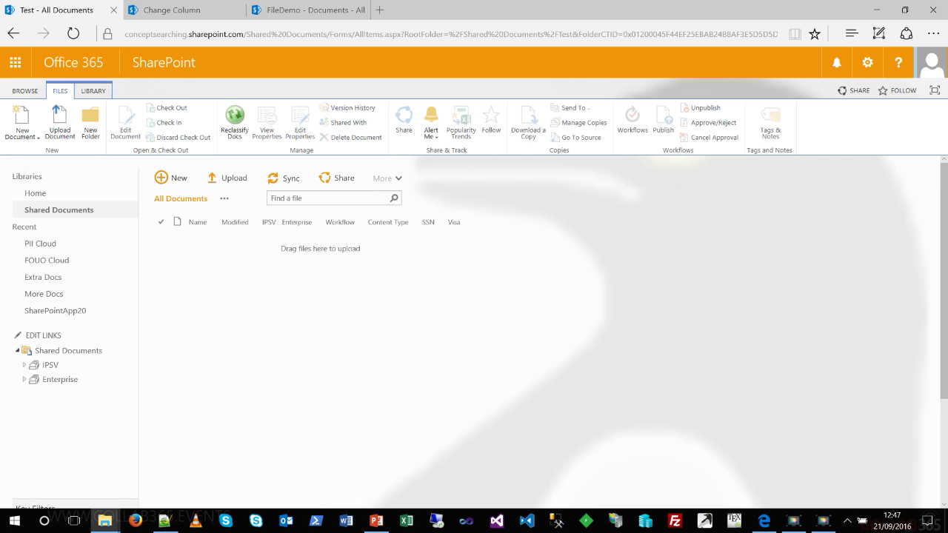
{"action": "left_click_drag", "start_coordinate": [293, 363], "coordinate": [331, 238]}
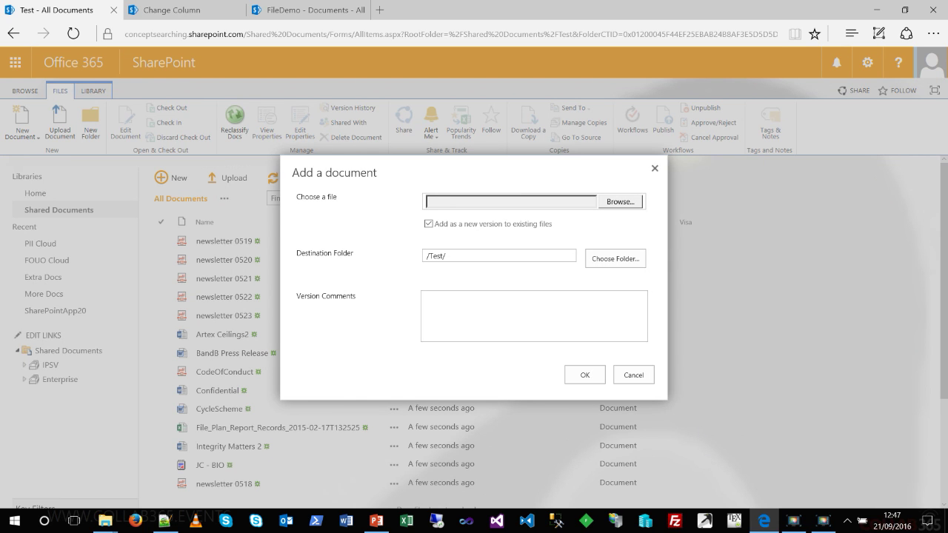
Step: Upload 11 Artex Ceilings 3.docx from the Demo folder into the /Test/ destination folder
{"action": "left_click", "coordinate": [620, 202]}
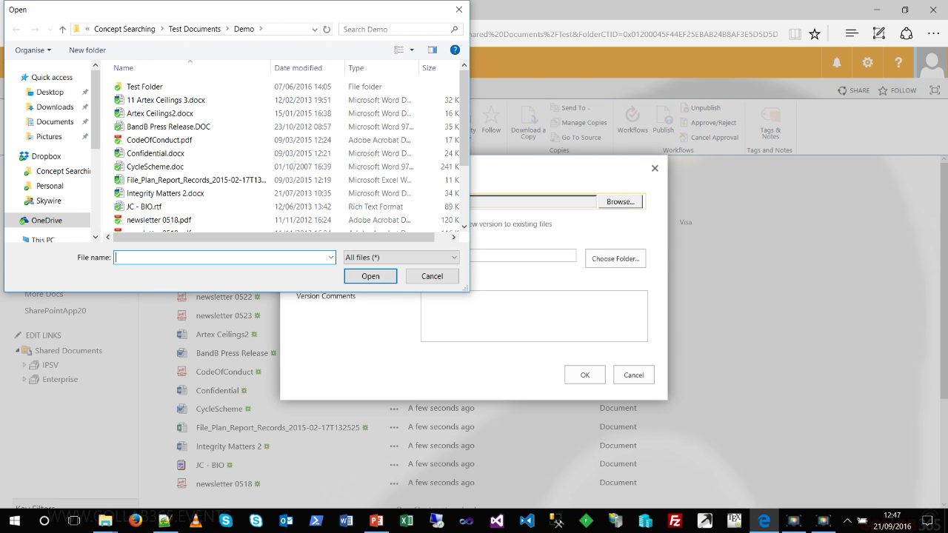
{"action": "double_click", "coordinate": [166, 100]}
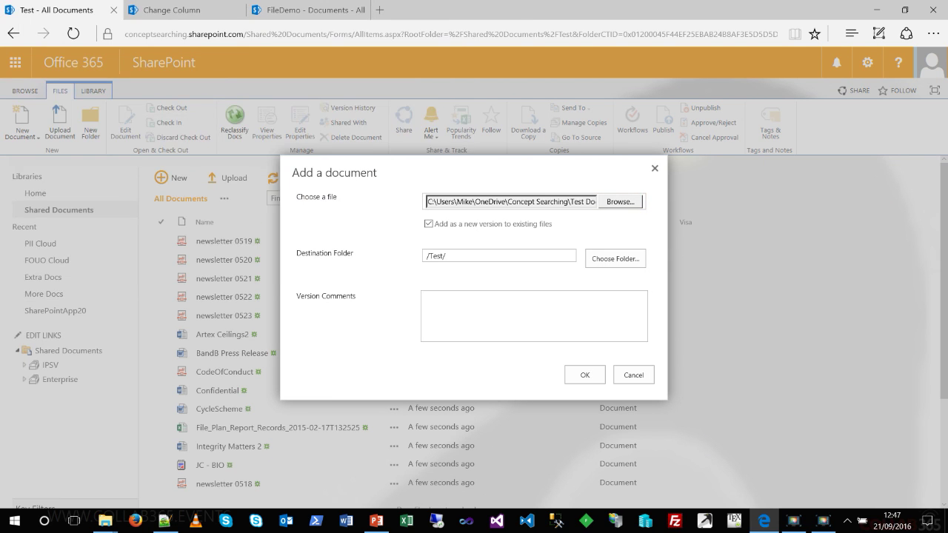
{"action": "left_click", "coordinate": [585, 375]}
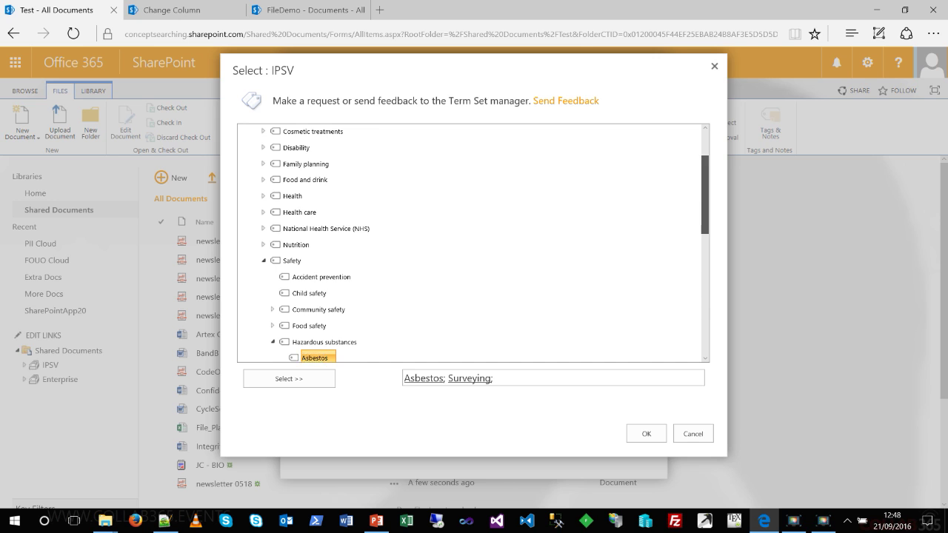
Step: Examine where Asbestos sits in the IPSV term hierarchy, cancel the term picker and save the uploaded document's properties
{"action": "scroll", "coordinate": [705, 186], "scroll_direction": "up", "scroll_amount": 2}
{"action": "scroll", "coordinate": [473, 243], "scroll_direction": "down", "scroll_amount": 3}
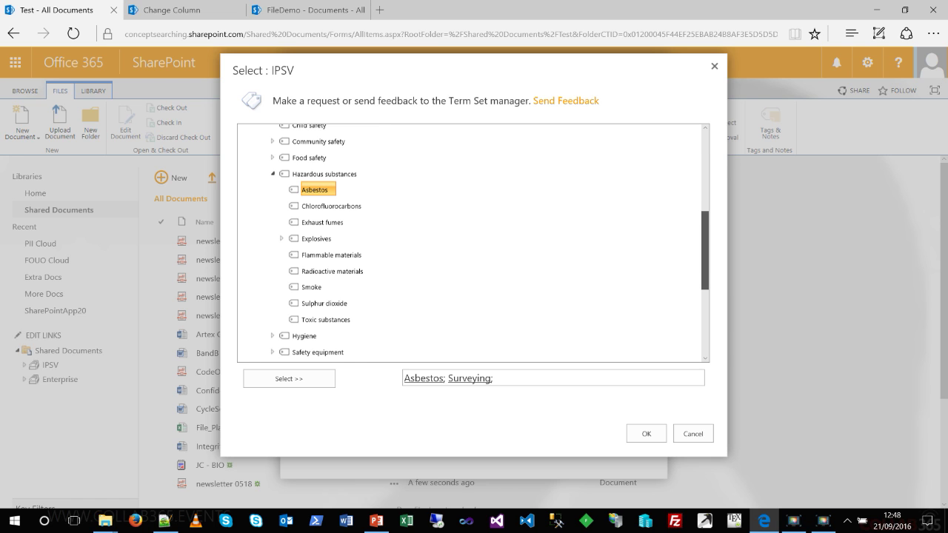
{"action": "scroll", "coordinate": [473, 243], "scroll_direction": "up", "scroll_amount": 3}
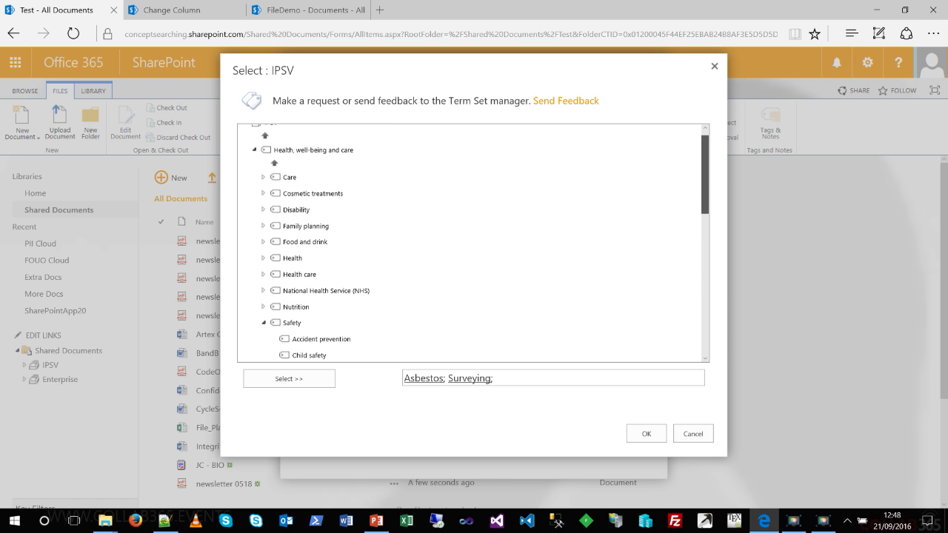
{"action": "scroll", "coordinate": [473, 243], "scroll_direction": "down", "scroll_amount": 5}
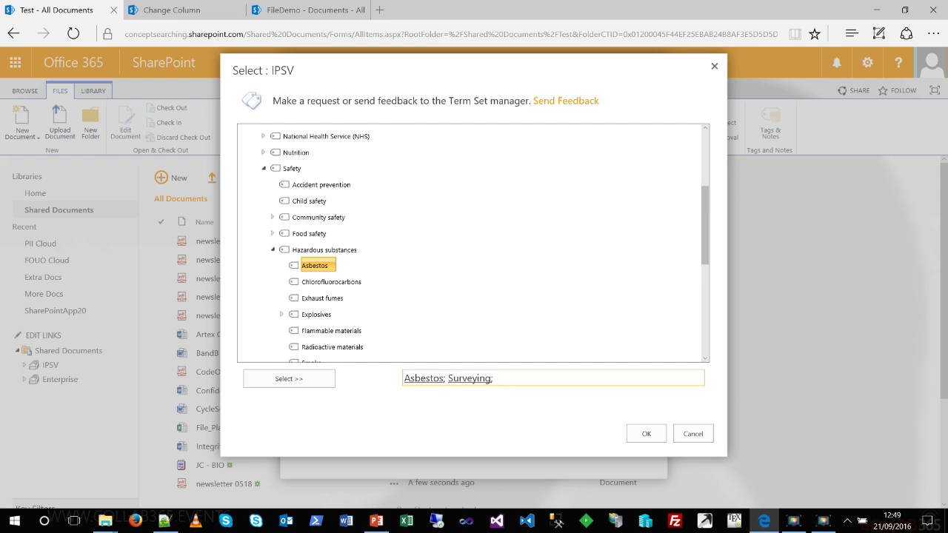
{"action": "left_click", "coordinate": [694, 434]}
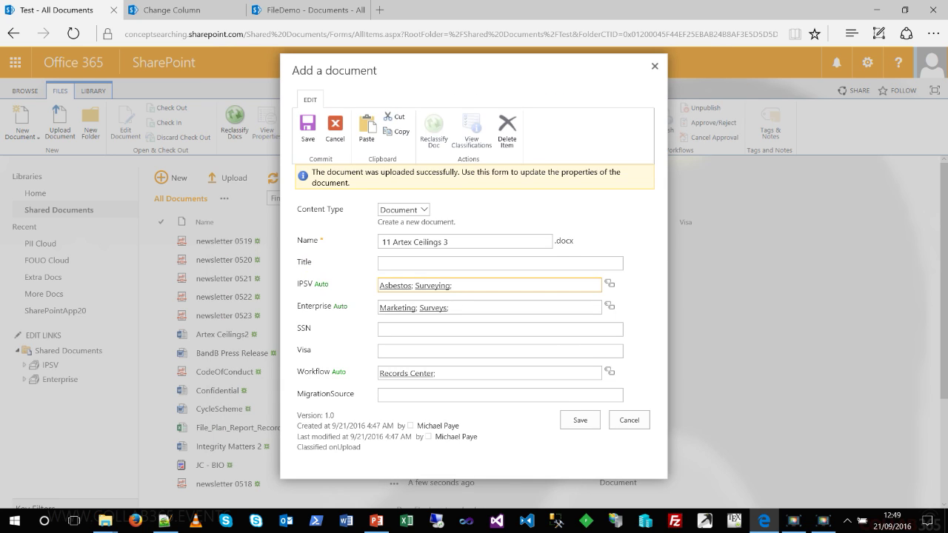
{"action": "left_click", "coordinate": [580, 420]}
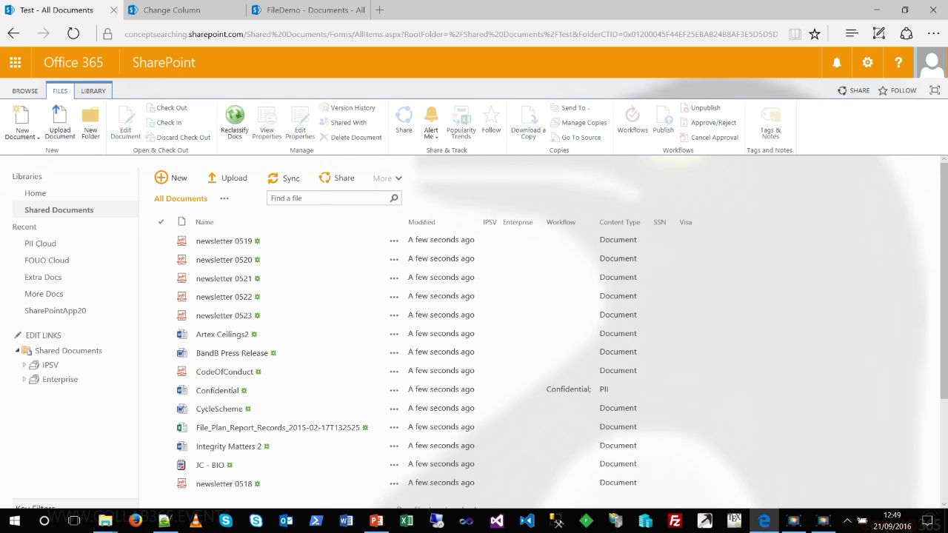
Step: Refresh the Test folder and review the IPSV, Enterprise and Workflow values assigned to the uploaded documents
{"action": "key", "text": "F5"}
{"action": "key", "text": "Return"}
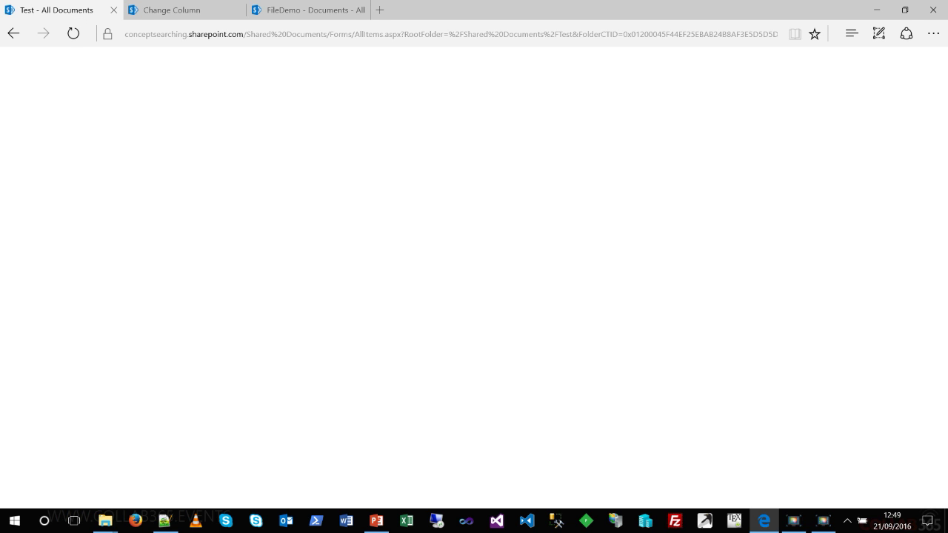
{"action": "left_click", "coordinate": [73, 33]}
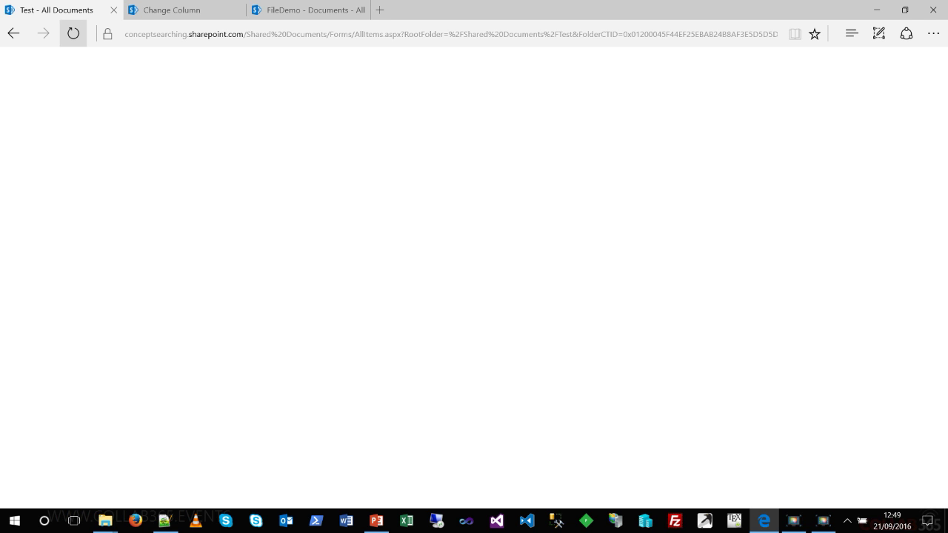
{"action": "scroll", "coordinate": [339, 194], "scroll_direction": "down", "scroll_amount": 1}
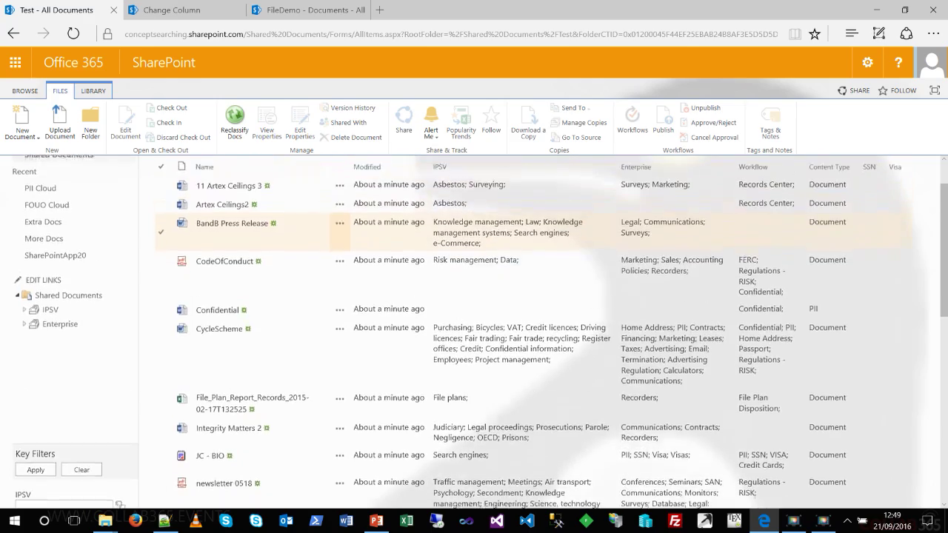
{"action": "scroll", "coordinate": [339, 296], "scroll_direction": "down", "scroll_amount": 3}
{"action": "scroll", "coordinate": [474, 332], "scroll_direction": "down", "scroll_amount": 9}
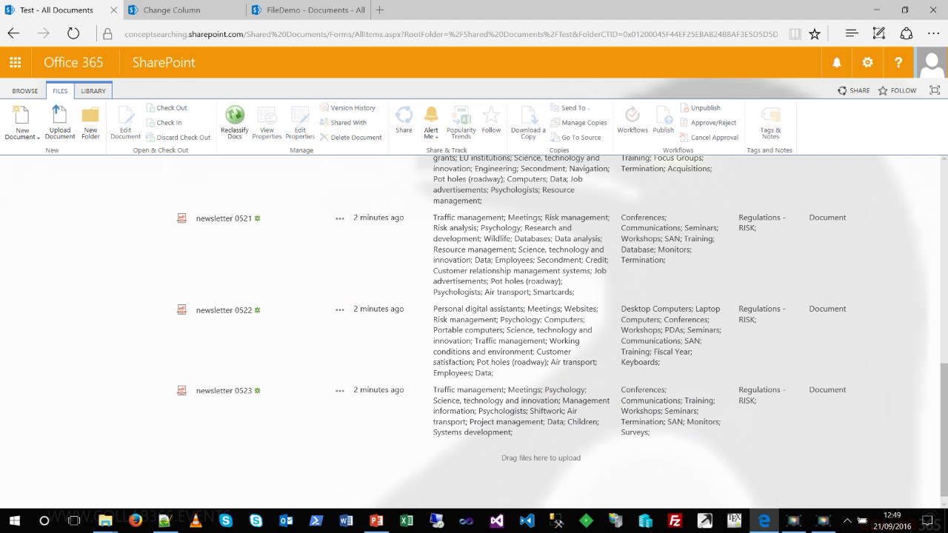
{"action": "key", "text": "Home"}
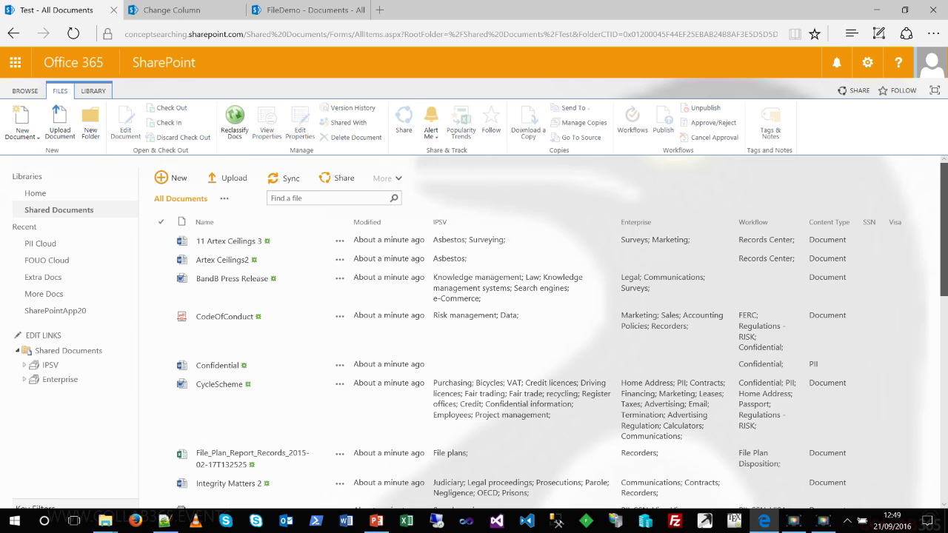
{"action": "scroll", "coordinate": [518, 281], "scroll_direction": "down", "scroll_amount": 5}
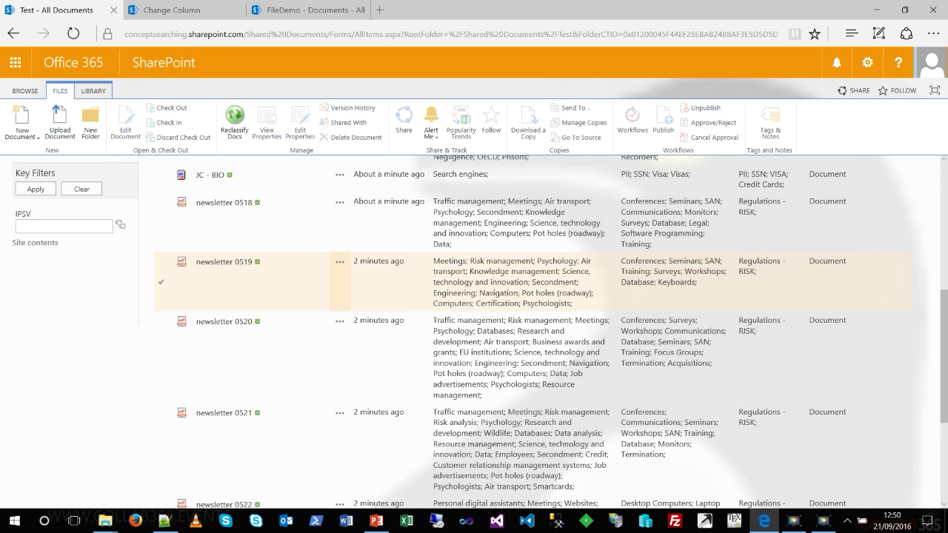
{"action": "scroll", "coordinate": [474, 334], "scroll_direction": "up", "scroll_amount": 10}
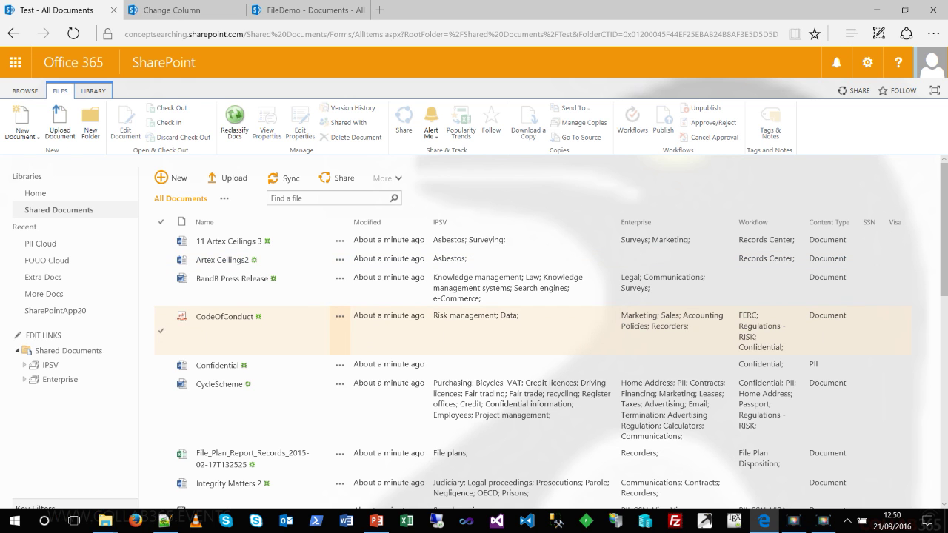
{"action": "left_click", "coordinate": [376, 521]}
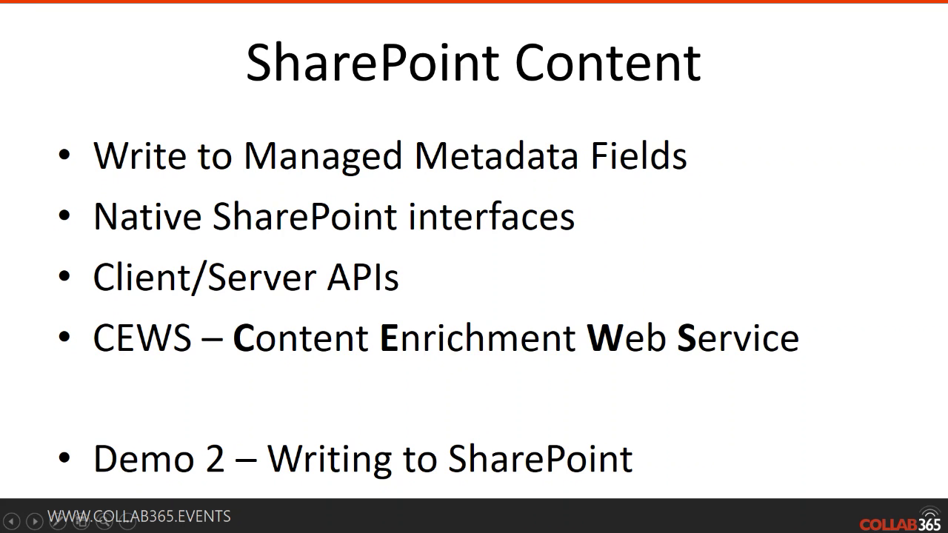
{"action": "key", "text": "Right"}
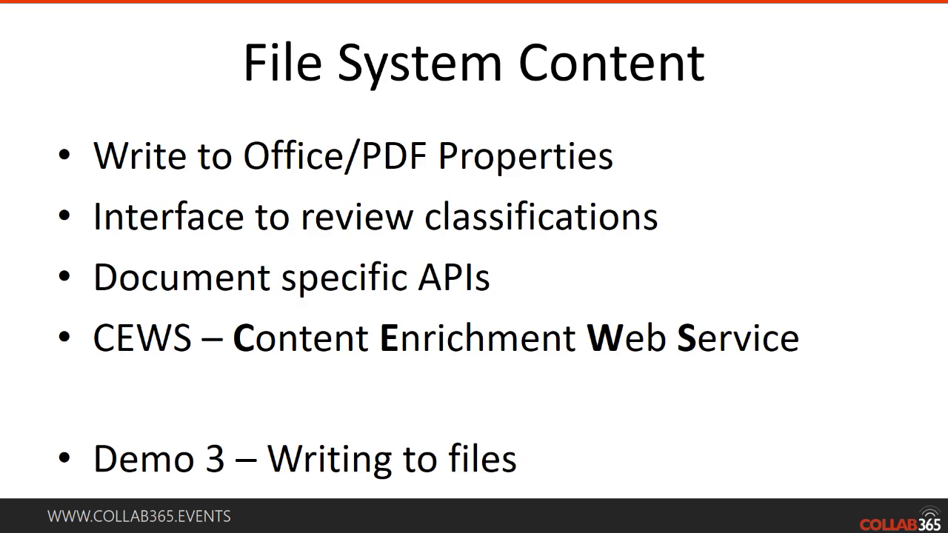
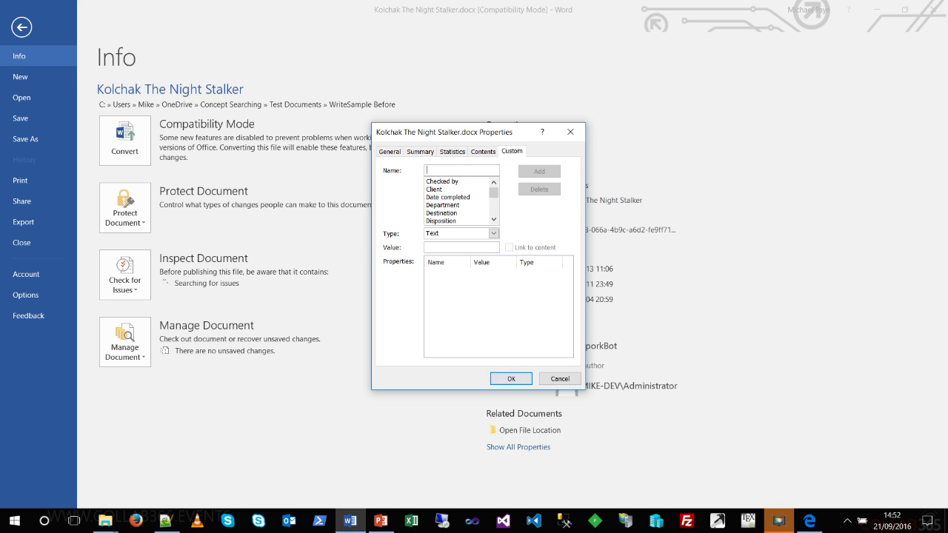
Step: Close the original document's properties and open the custom properties of Kolchak The Night Stalker.docx from the WriteSample folder
{"action": "left_click", "coordinate": [511, 379]}
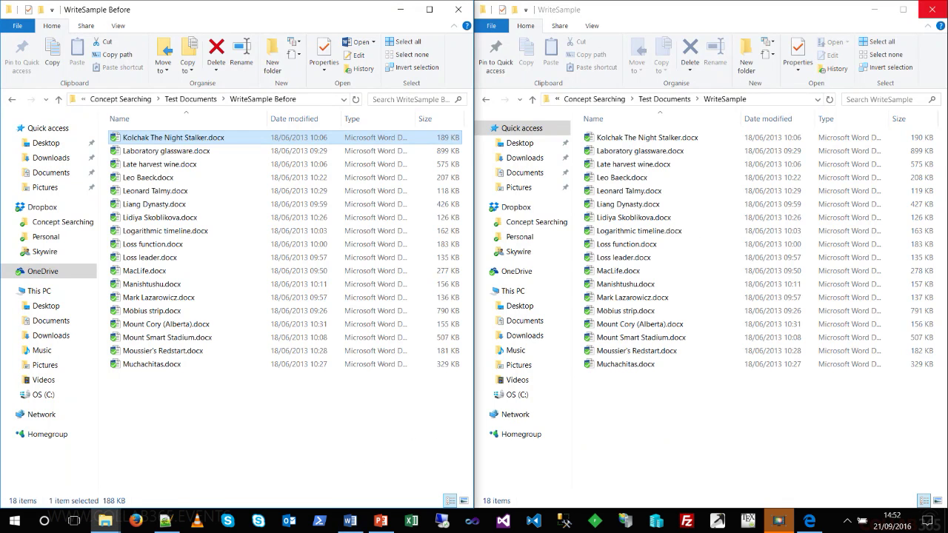
{"action": "double_click", "coordinate": [647, 137]}
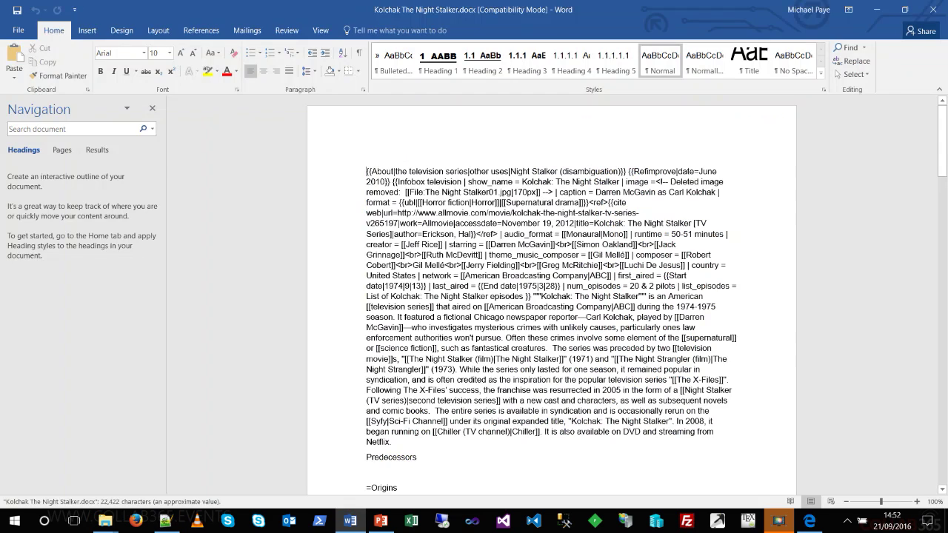
{"action": "left_click", "coordinate": [18, 30]}
{"action": "left_click", "coordinate": [509, 125]}
{"action": "left_click", "coordinate": [527, 141]}
{"action": "left_click", "coordinate": [512, 151]}
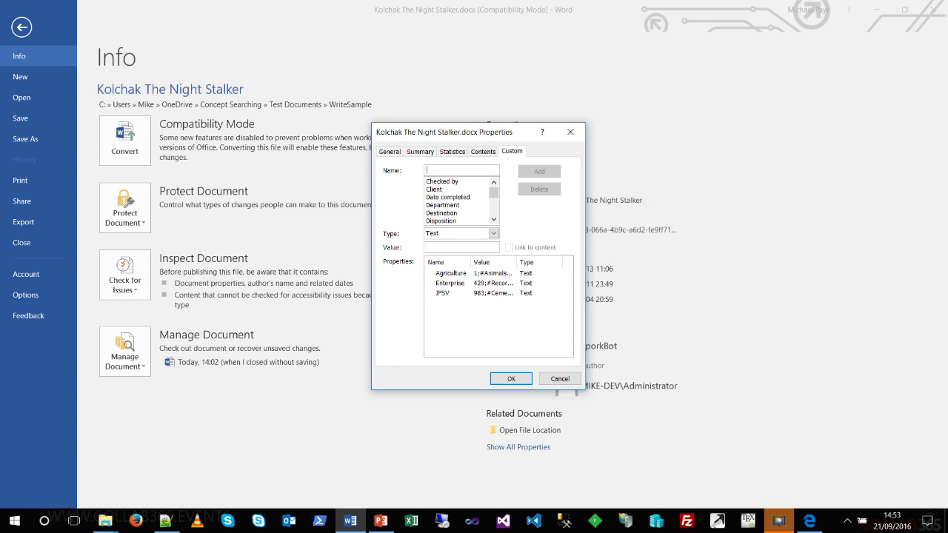
Step: Examine the full Agriculture, Enterprise and IPSV custom property values, dismiss the properties and close the document
{"action": "left_click_drag", "start_coordinate": [472, 262], "coordinate": [480, 263]}
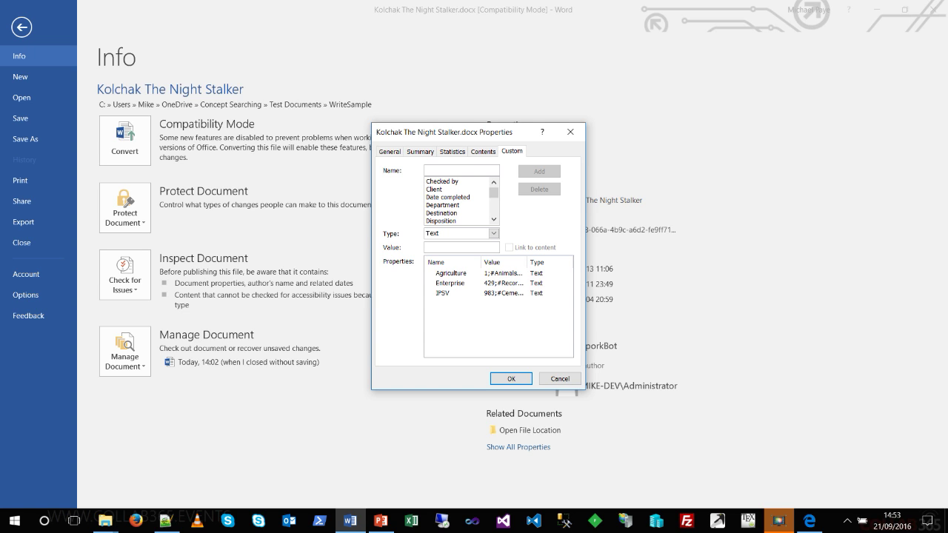
{"action": "left_click_drag", "start_coordinate": [526, 263], "coordinate": [715, 262]}
{"action": "left_click_drag", "start_coordinate": [464, 352], "coordinate": [489, 352]}
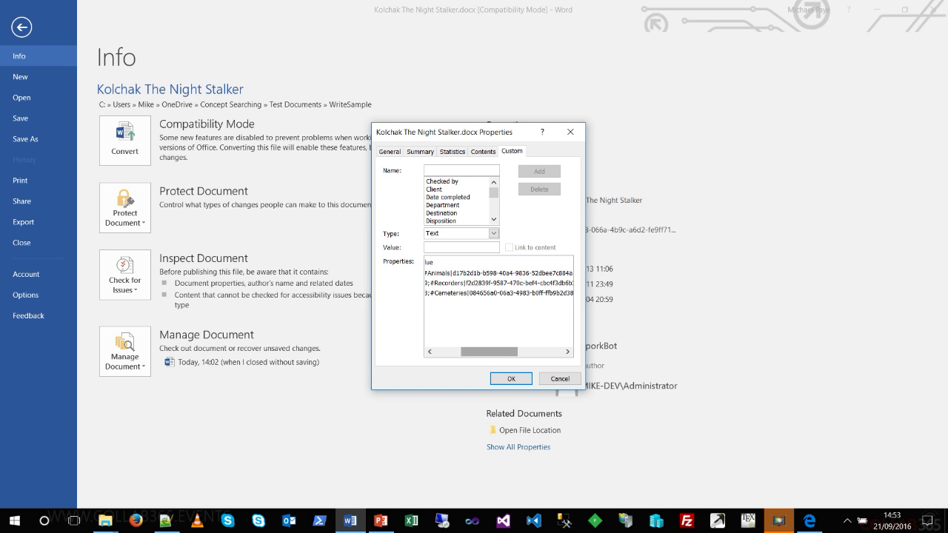
{"action": "left_click", "coordinate": [560, 379]}
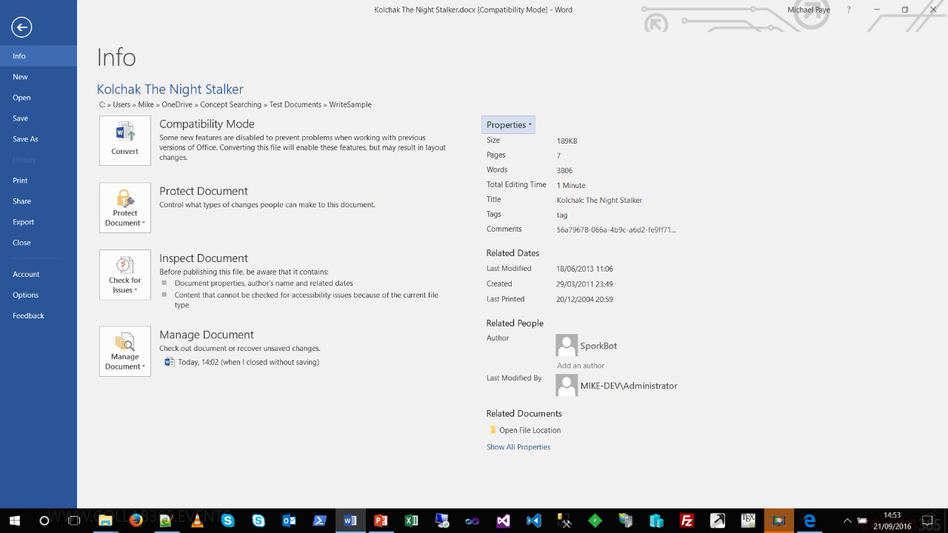
{"action": "left_click", "coordinate": [931, 9]}
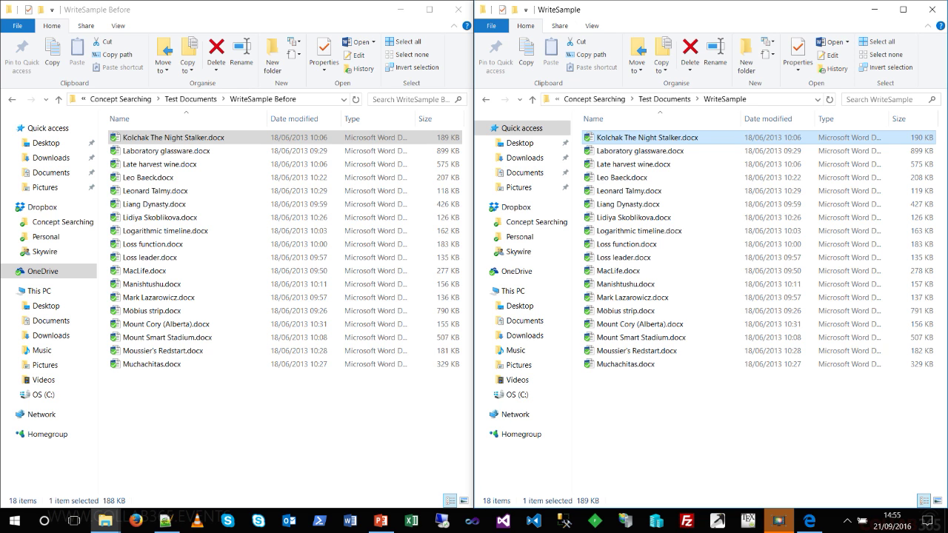
Step: Upload the first five documents, Kolchak The Night Stalker to Leonard Talmy, from WriteSample Before into the FileDemo Documents library
{"action": "left_click_drag", "start_coordinate": [304, 9], "coordinate": [597, 109]}
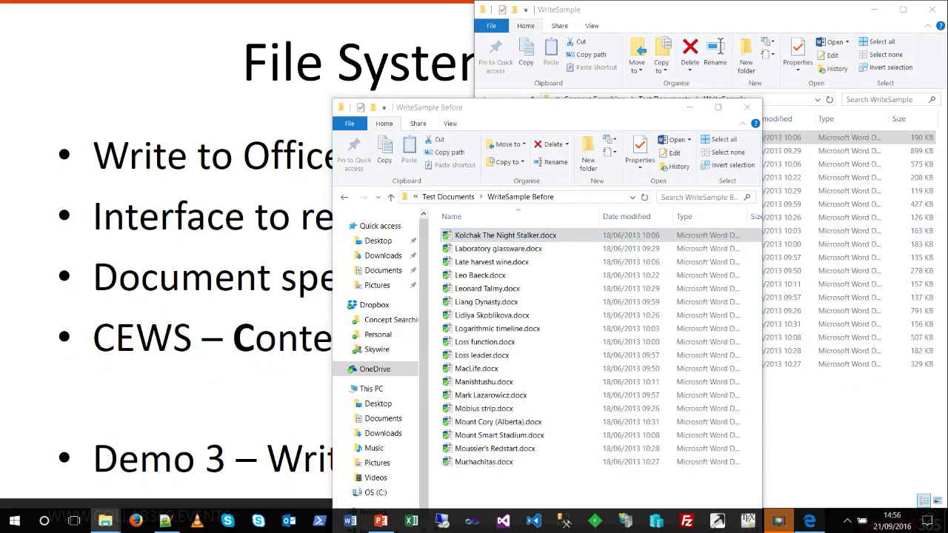
{"action": "left_click", "coordinate": [809, 520]}
{"action": "mouse_move", "coordinate": [106, 521]}
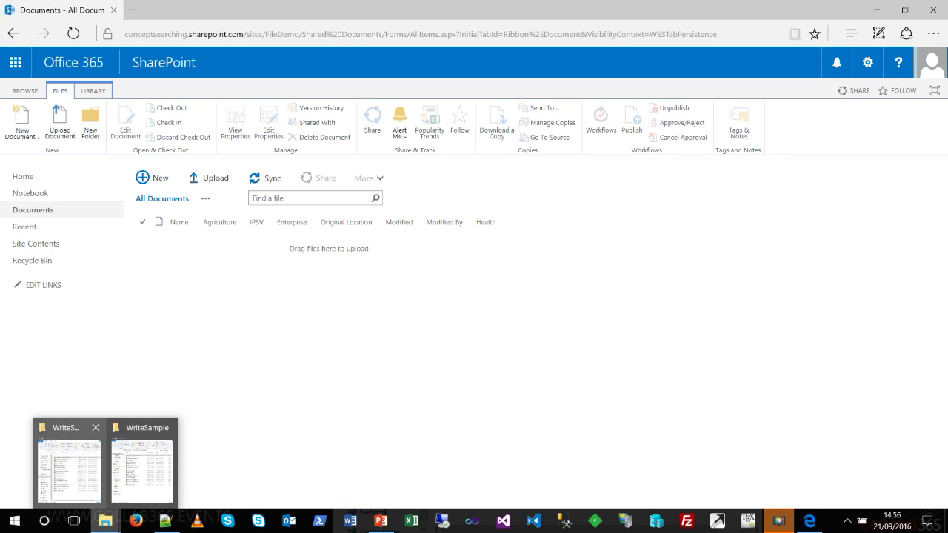
{"action": "left_click", "coordinate": [148, 461]}
{"action": "left_click_drag", "start_coordinate": [437, 230], "coordinate": [244, 222]}
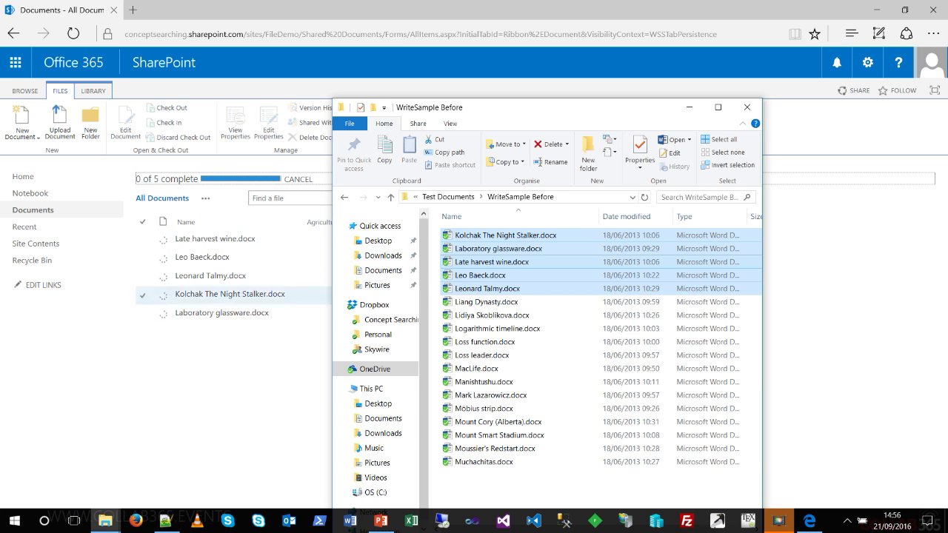
{"action": "left_click", "coordinate": [810, 521]}
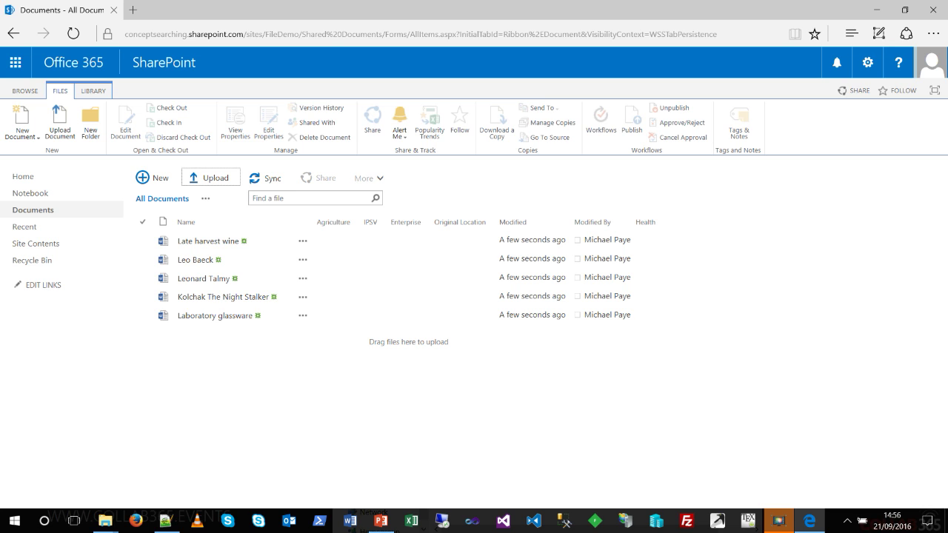
Step: Upload documents from the WriteSample folder into the FileDemo Documents library
{"action": "mouse_move", "coordinate": [105, 521]}
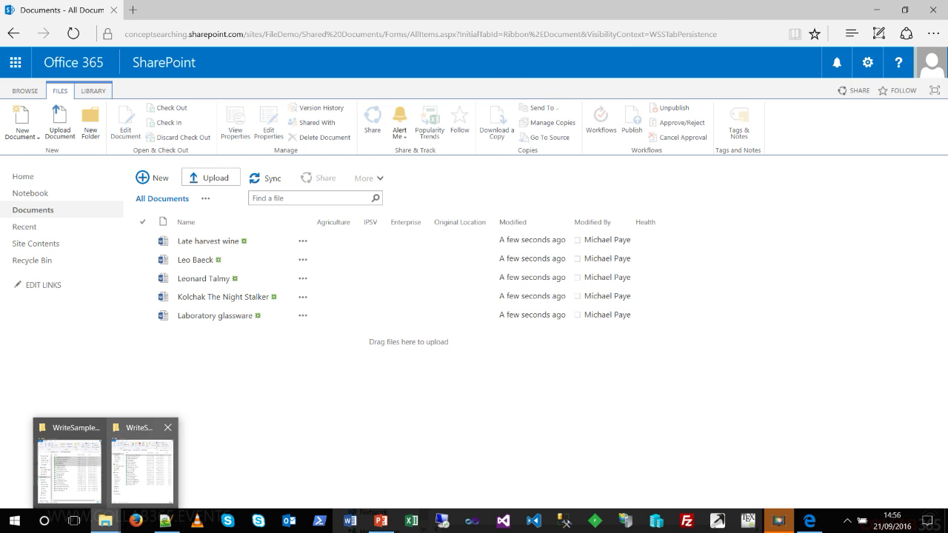
{"action": "left_click", "coordinate": [145, 459]}
{"action": "left_click_drag", "start_coordinate": [673, 396], "coordinate": [363, 273]}
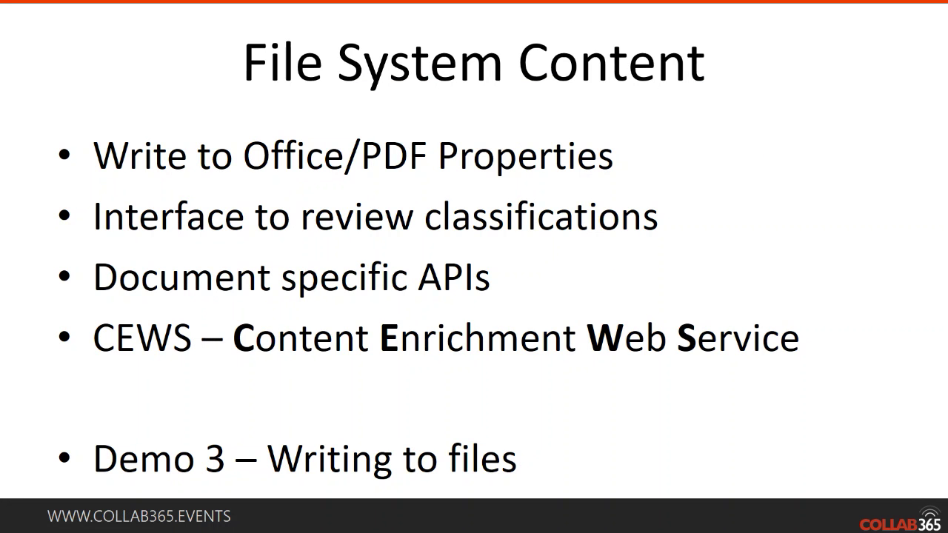
{"action": "key", "text": "Right"}
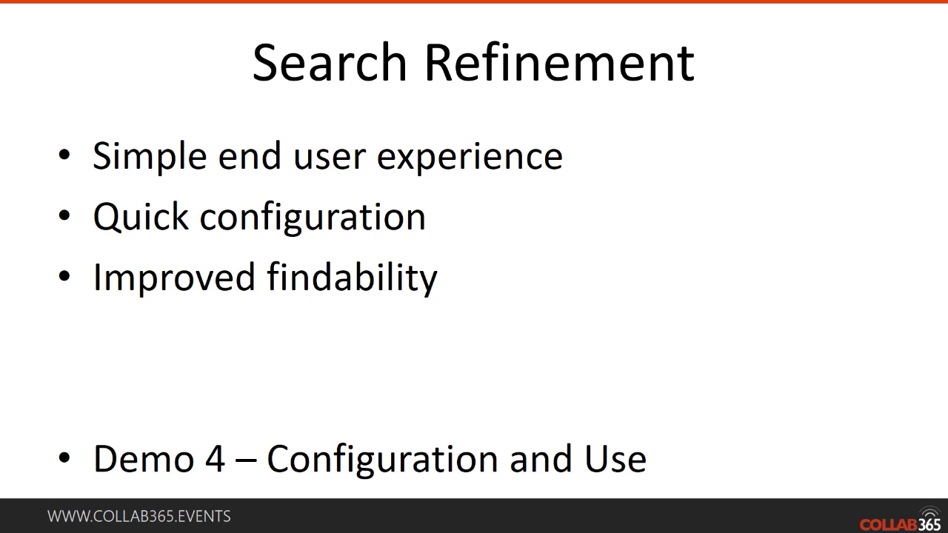